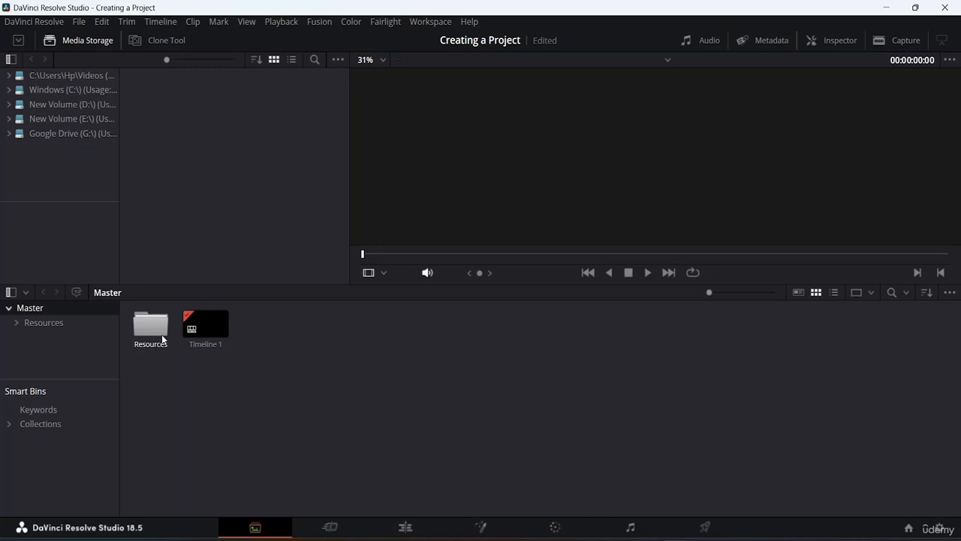
Open the Videos bin inside the Resources bin and switch to the Cut page
double_click(159, 333)
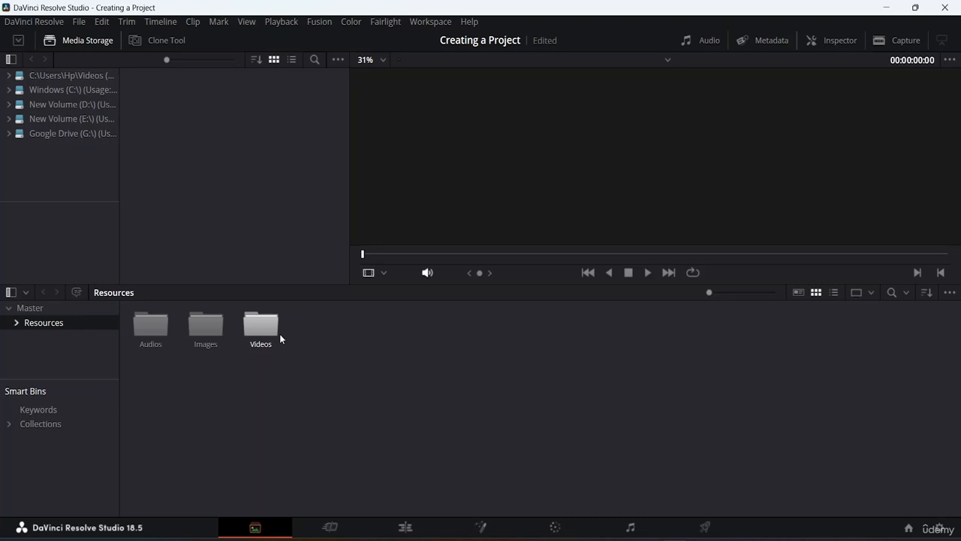
left_click(418, 529)
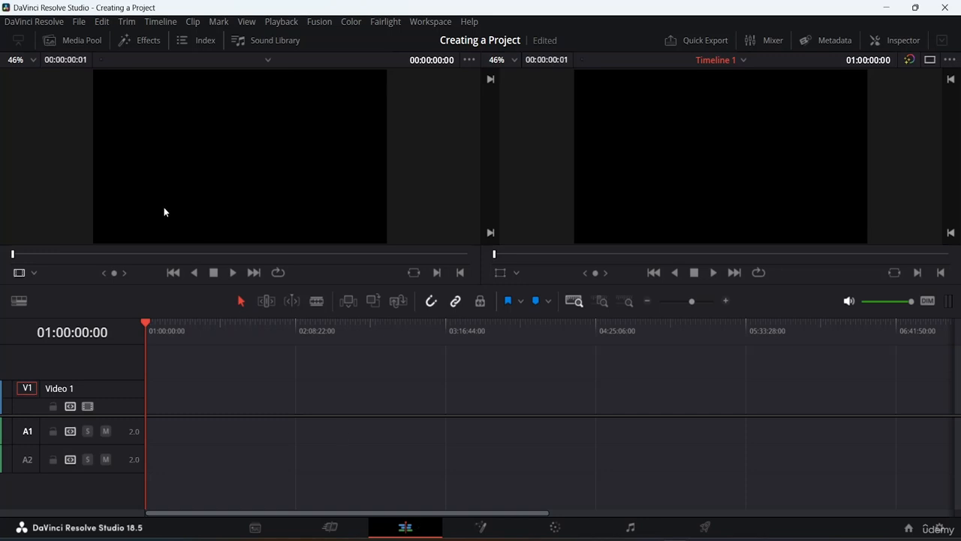
left_click(60, 34)
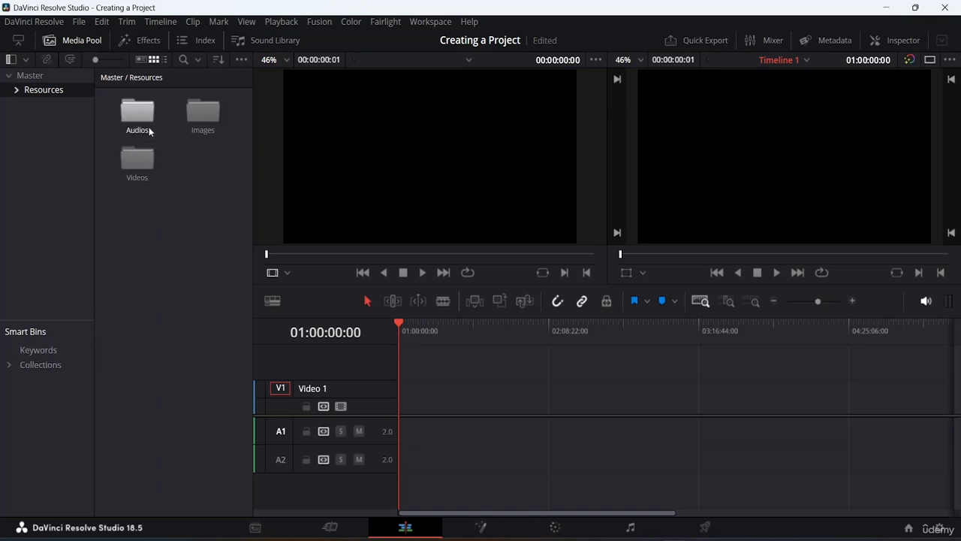
double_click(137, 160)
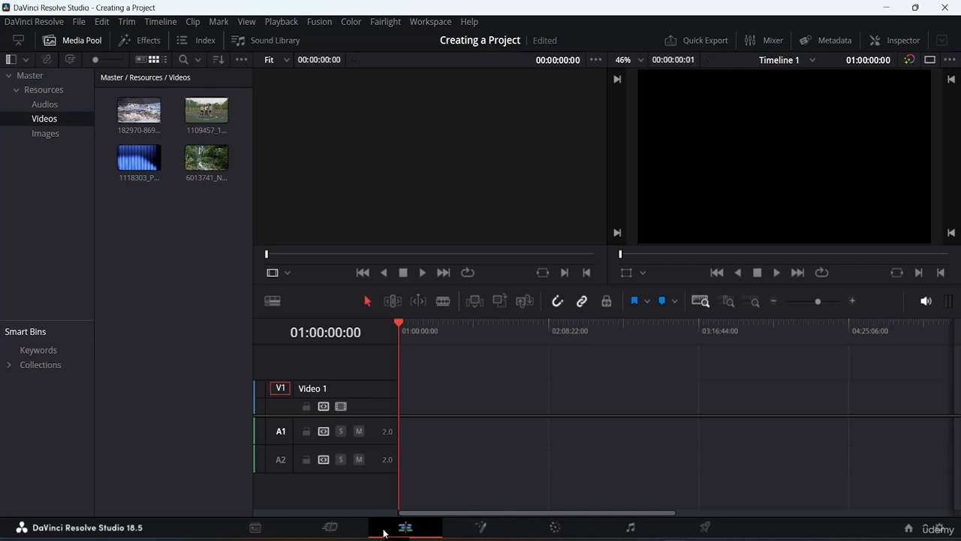
left_click(332, 528)
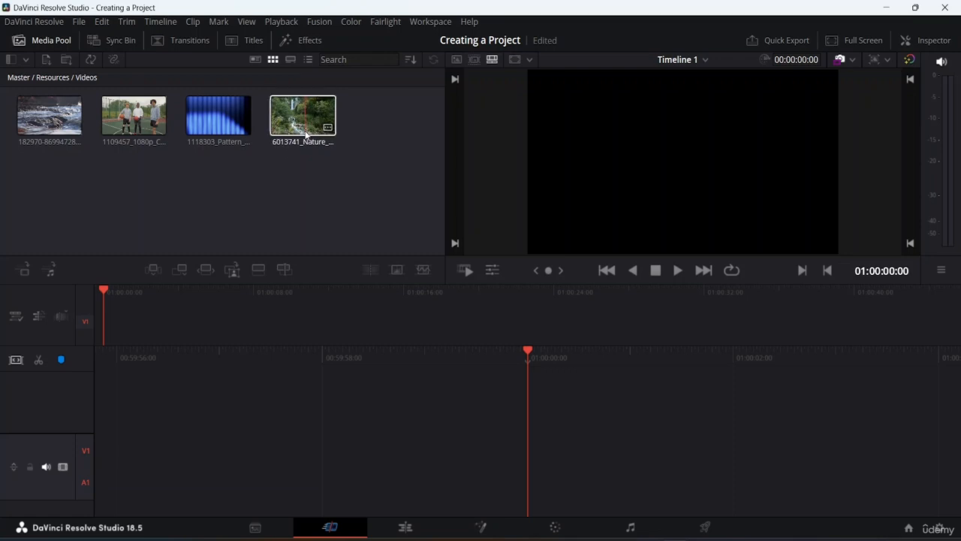
Load the 6013741_Nature waterfall clip into the source viewer and scrub through its footage
left_click(306, 135)
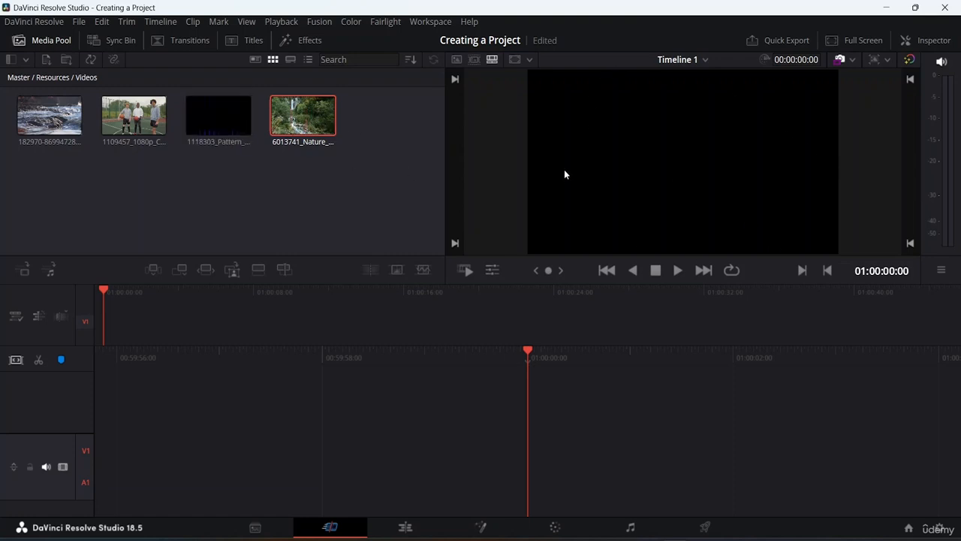
left_click(697, 63)
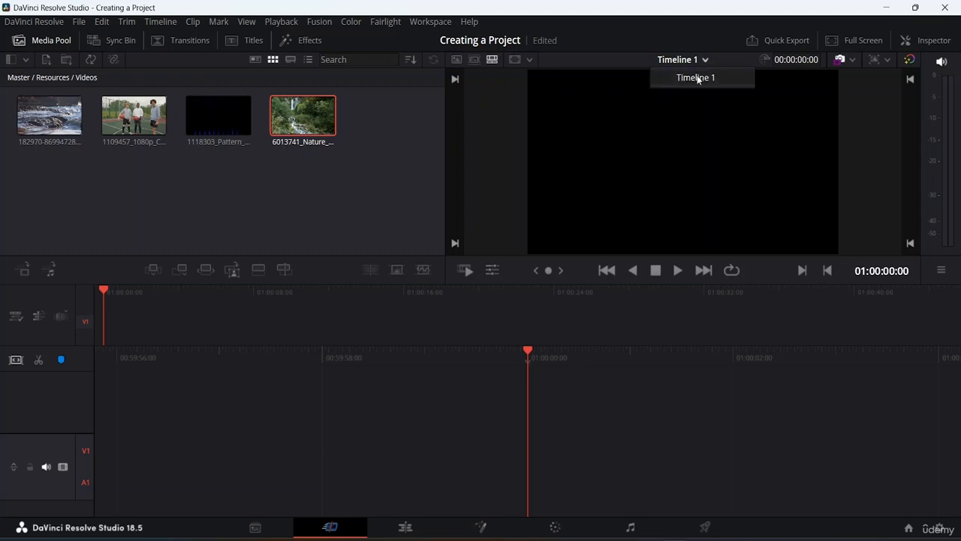
left_click(696, 80)
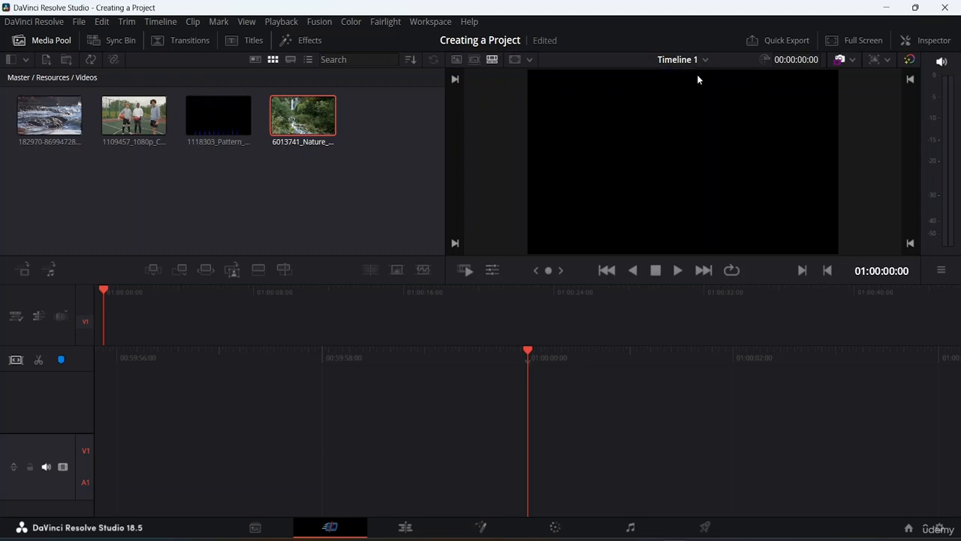
left_click(304, 123)
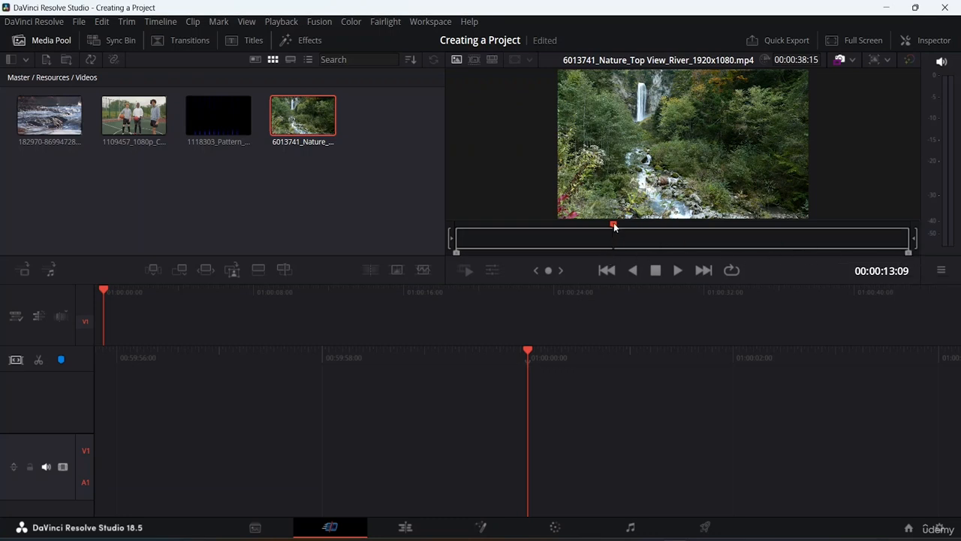
left_click_drag(622, 222, 595, 223)
left_click_drag(595, 230, 629, 225)
left_click_drag(721, 230, 653, 220)
left_click_drag(456, 251, 434, 260)
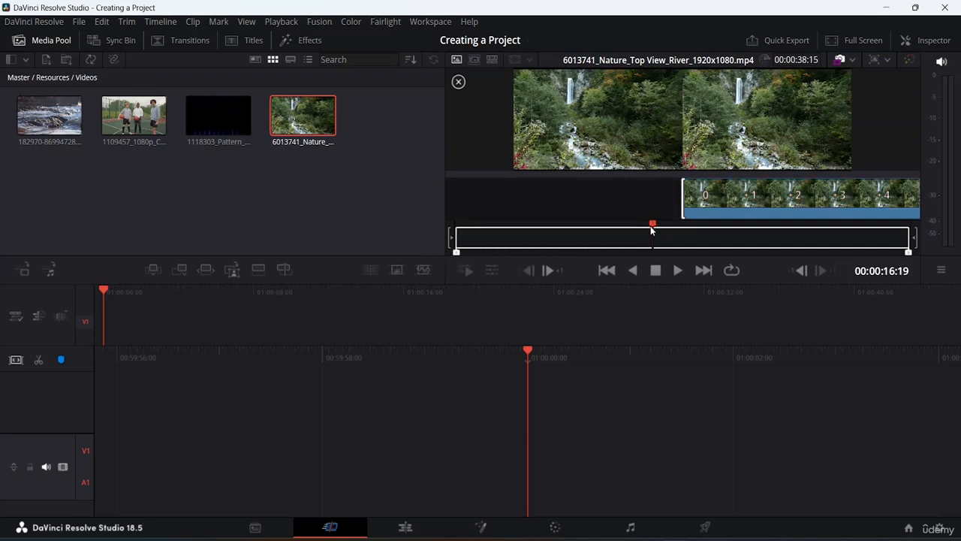
Mark the waterfall clip's in point at 00:00:13:16 and out point at 00:00:25:18, and place that section at the start of Timeline 1
left_click_drag(652, 226, 617, 232)
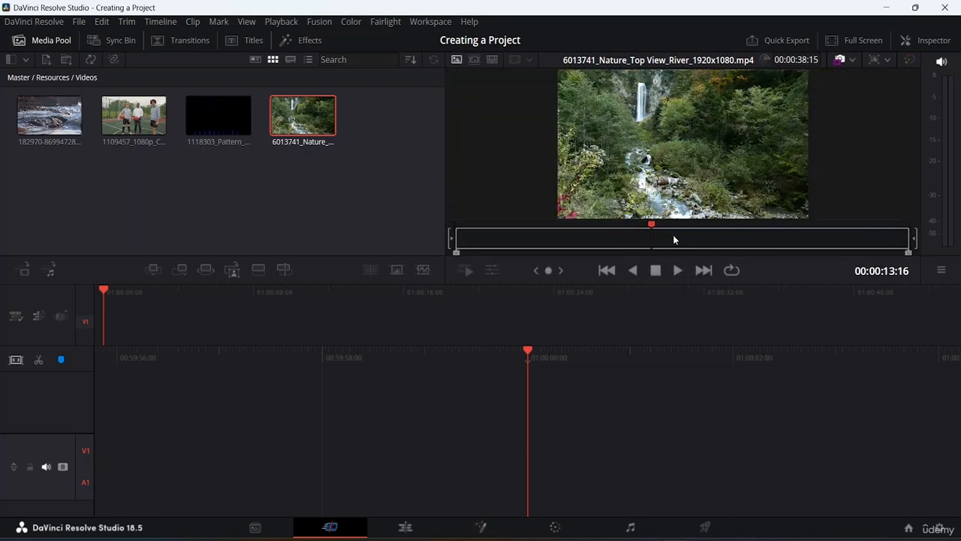
key("i")
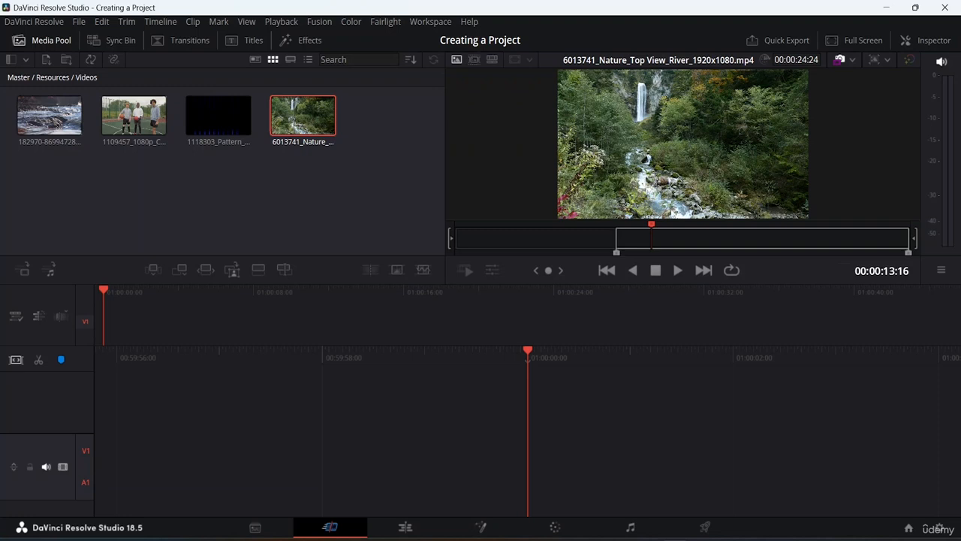
left_click_drag(652, 225, 755, 228)
key("o")
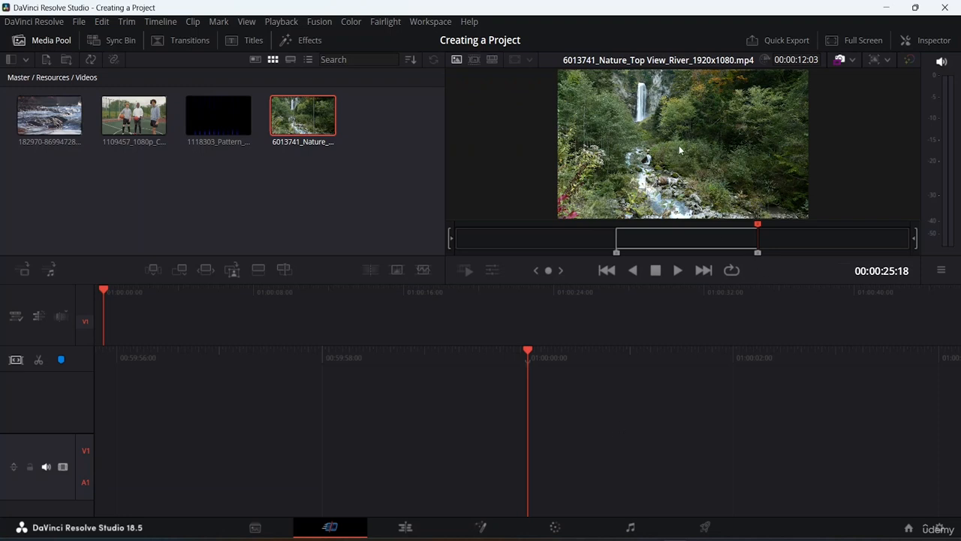
left_click_drag(680, 238, 645, 238)
left_click_drag(649, 143, 621, 429)
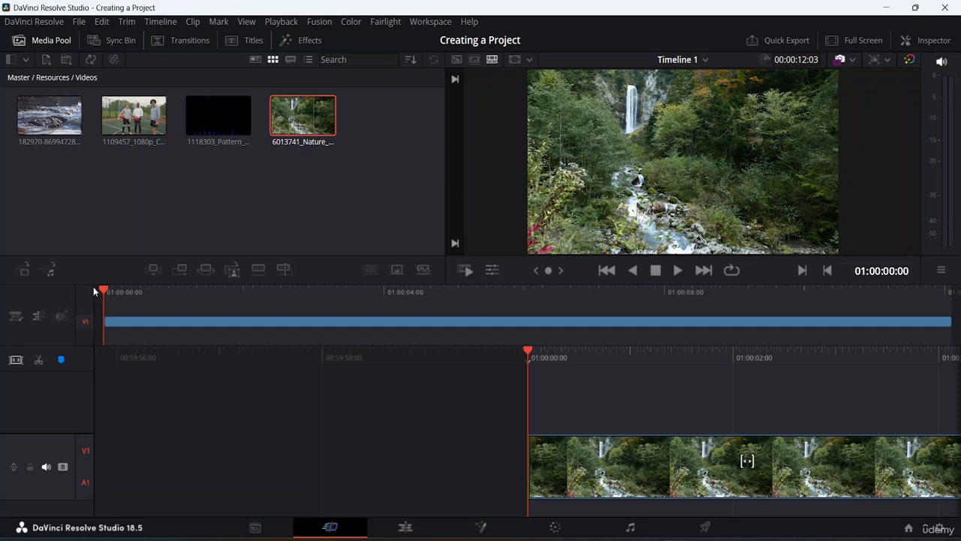
Review the waterfall clip on the timeline by scrubbing, playing it forward and in reverse, and jumping to its start and end
left_click_drag(107, 293, 952, 291)
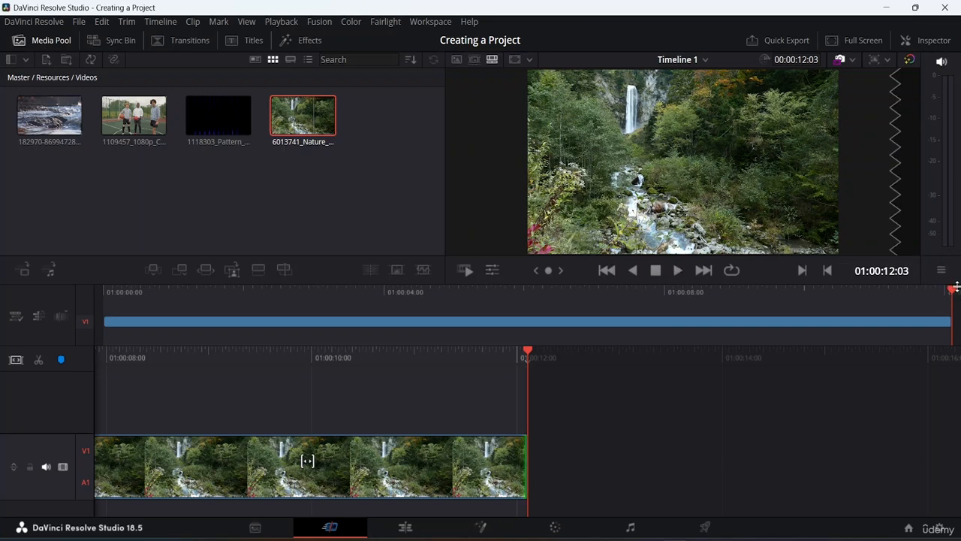
left_click_drag(955, 295, 11, 310)
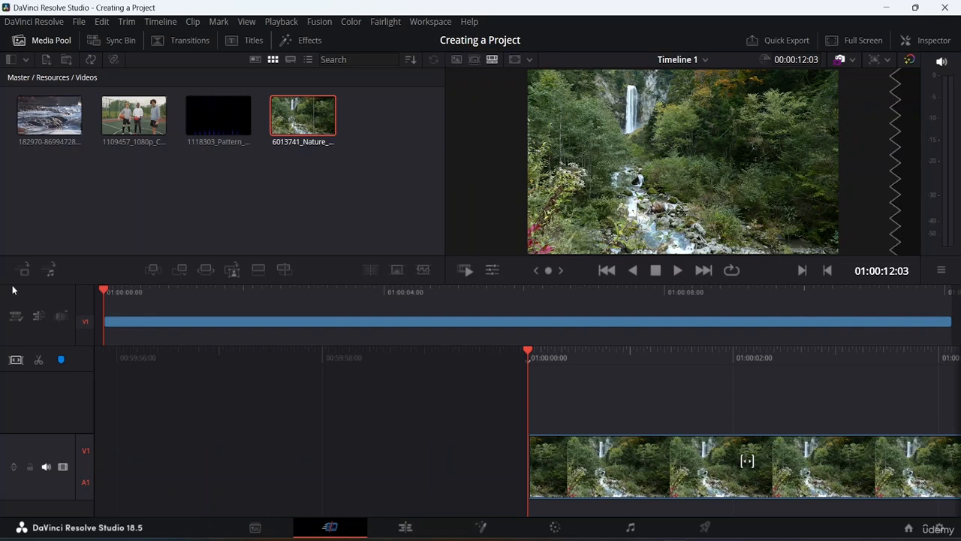
left_click(677, 272)
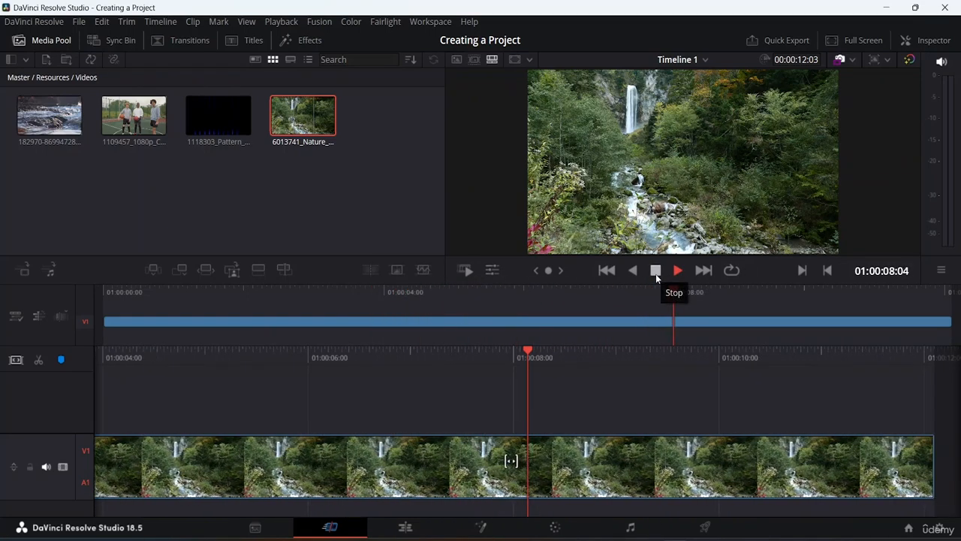
left_click(655, 272)
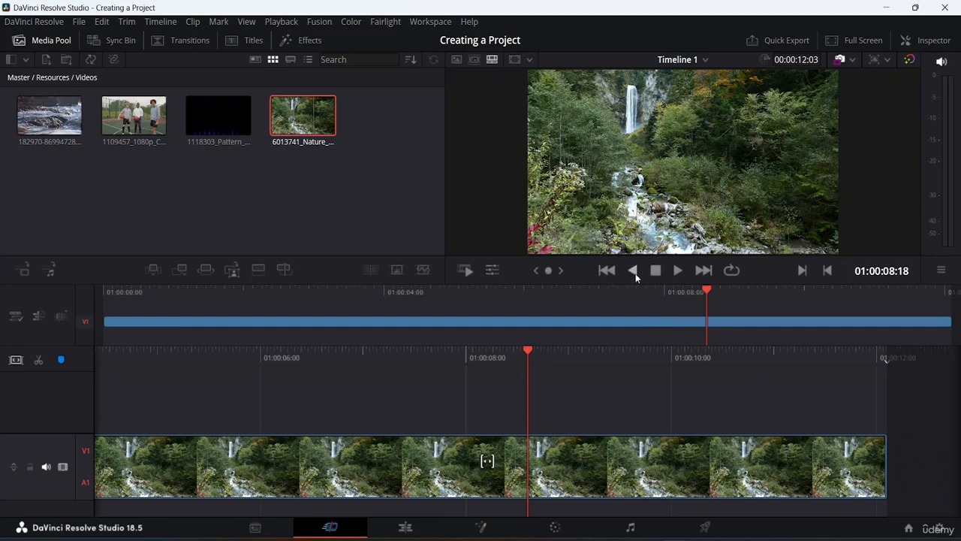
left_click(633, 275)
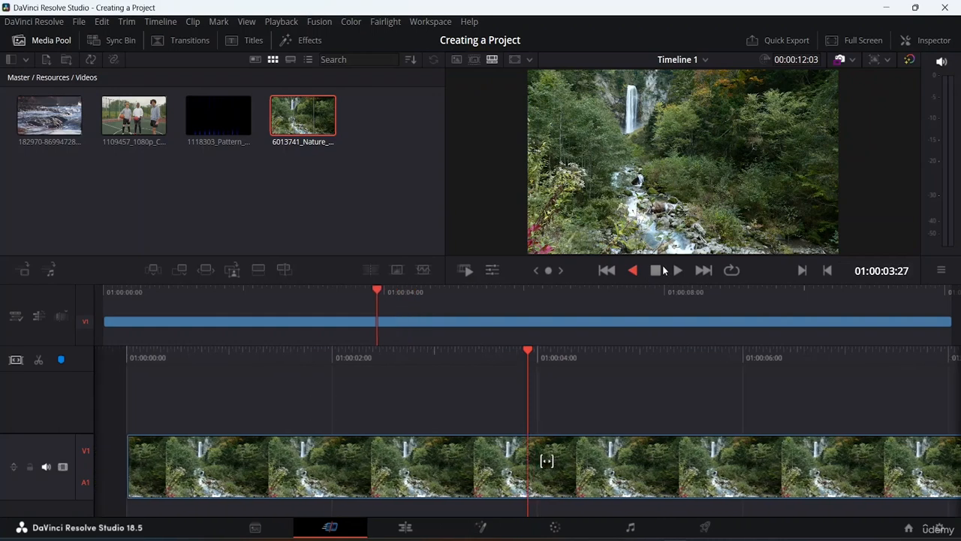
left_click(658, 270)
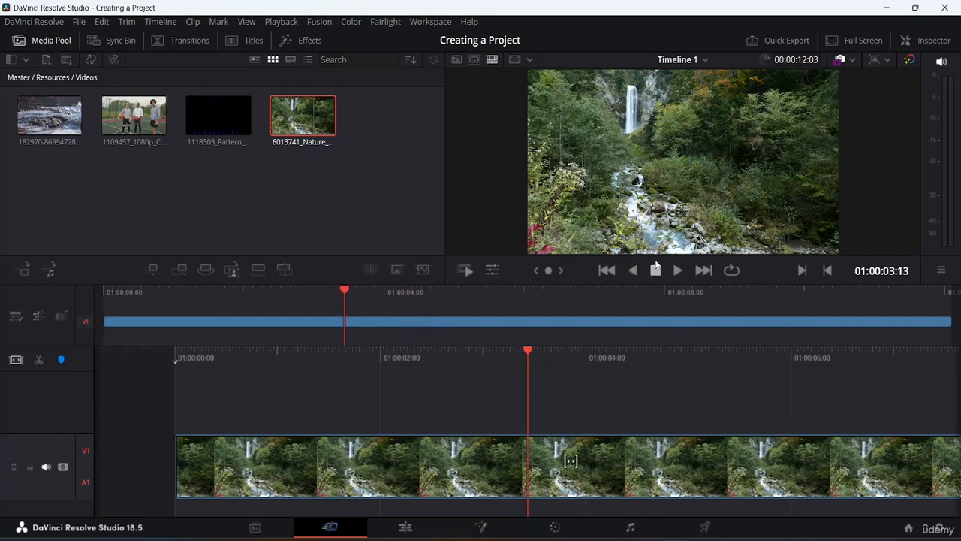
left_click(607, 271)
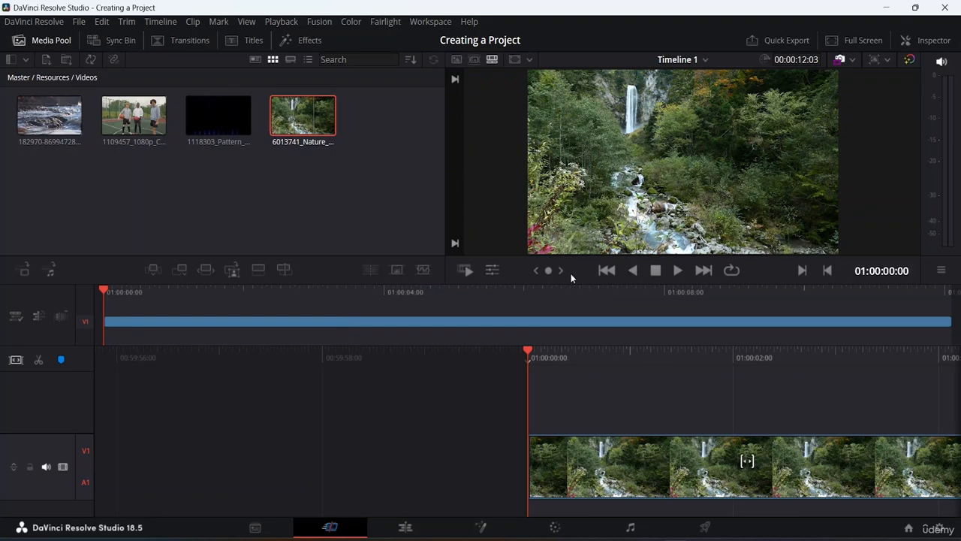
left_click(706, 271)
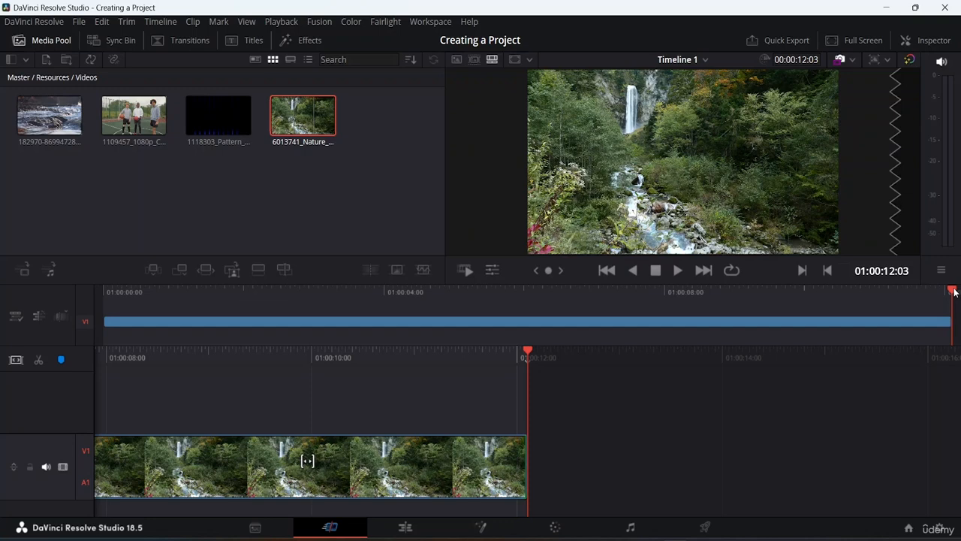
left_click_drag(952, 291, 2, 293)
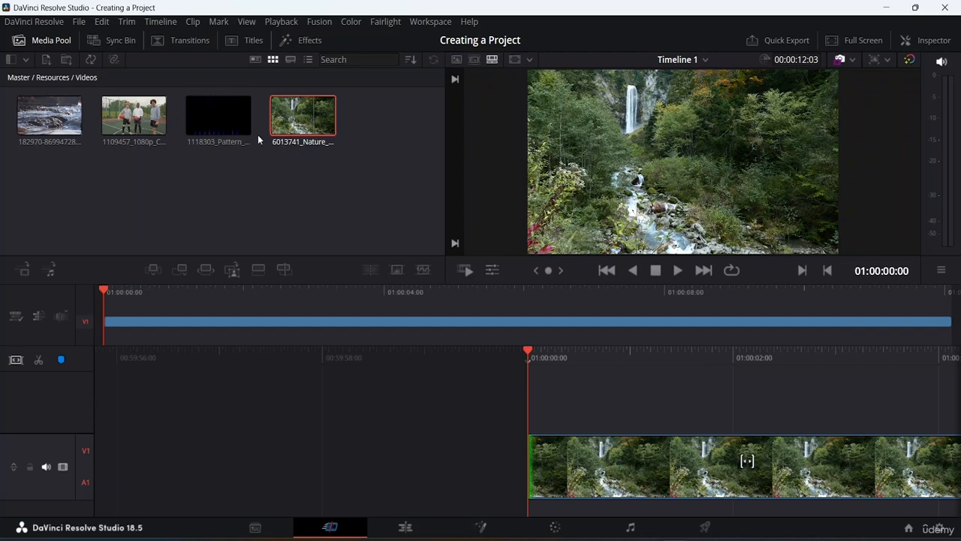
Trim the 1109457_1080p basketball clip to start at 00:00:02:47 and end at 00:00:05:07, and add it after the waterfall clip
left_click(135, 130)
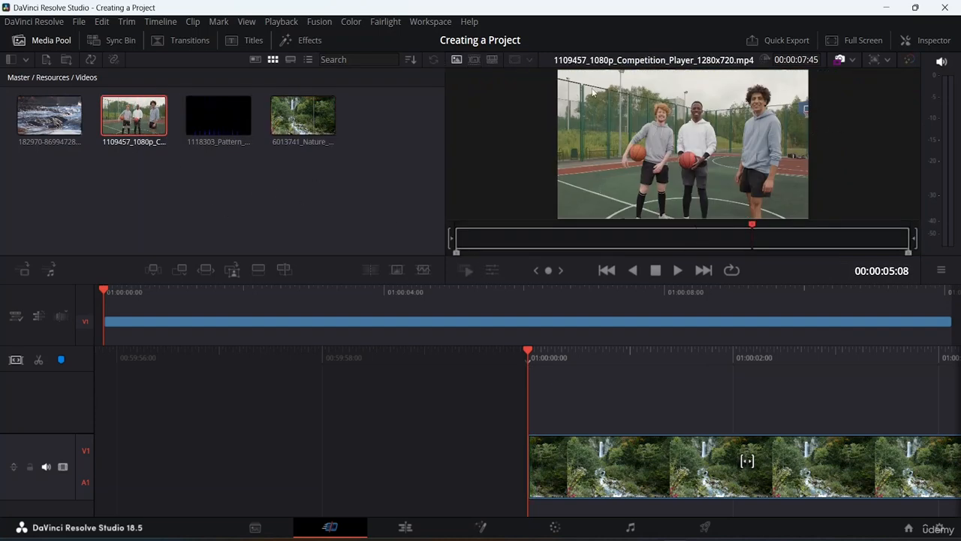
left_click_drag(456, 253, 626, 264)
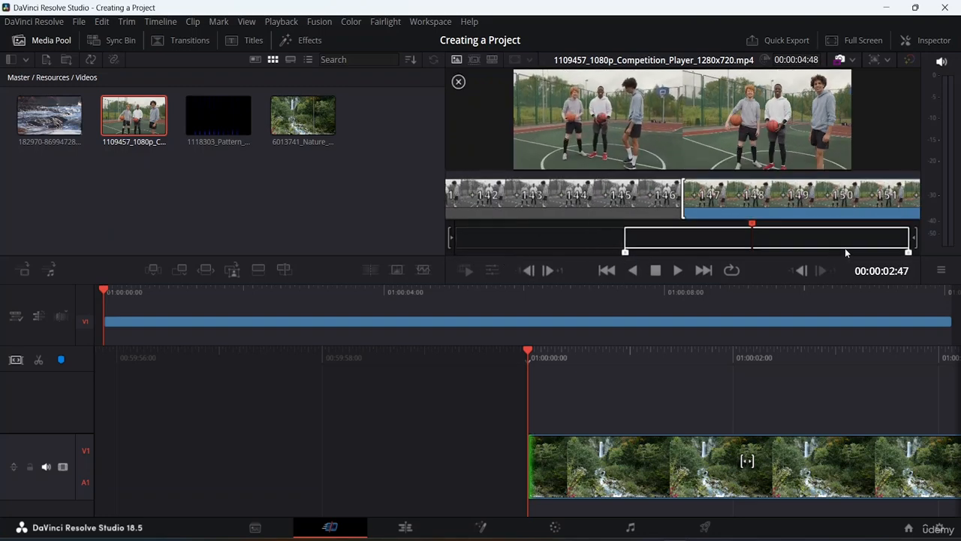
left_click_drag(909, 252, 751, 268)
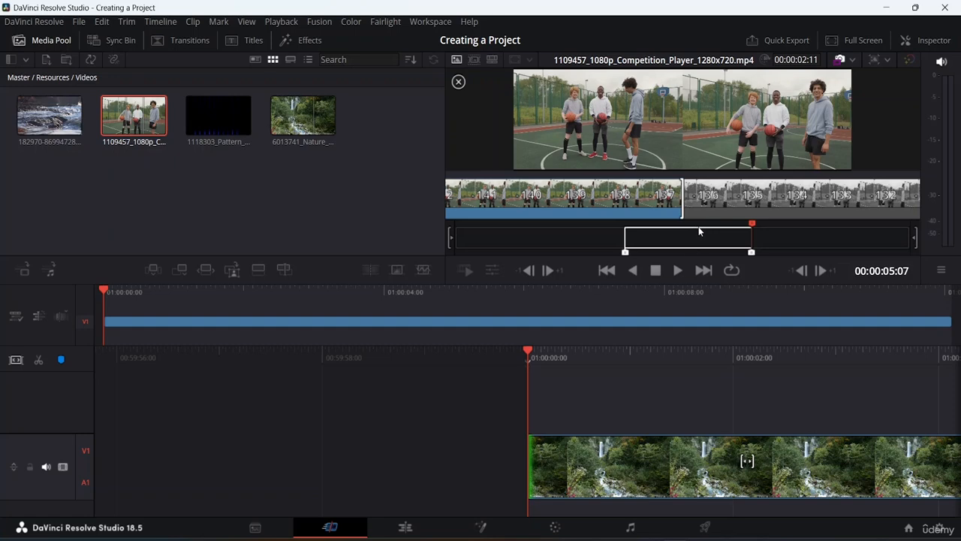
left_click(696, 238)
left_click_drag(695, 240, 691, 313)
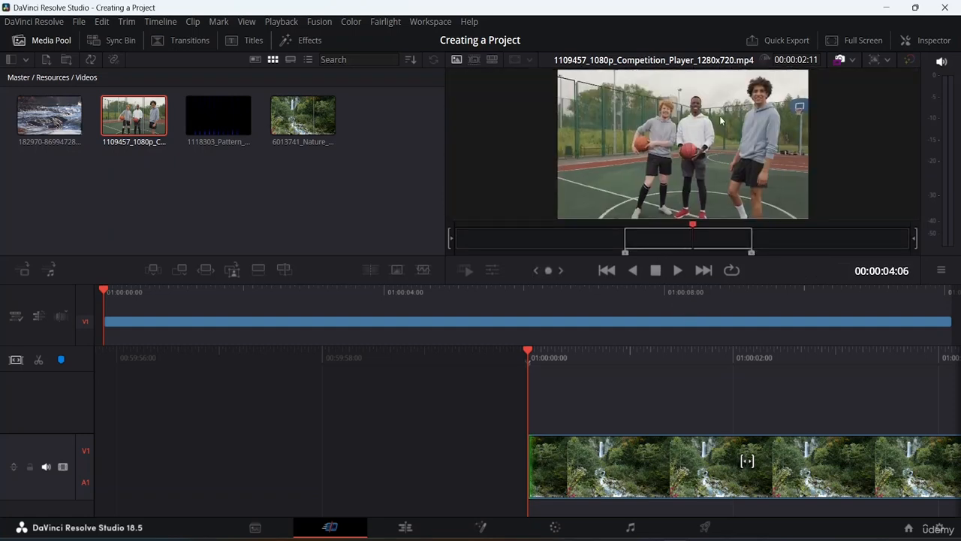
left_click_drag(715, 122, 954, 324)
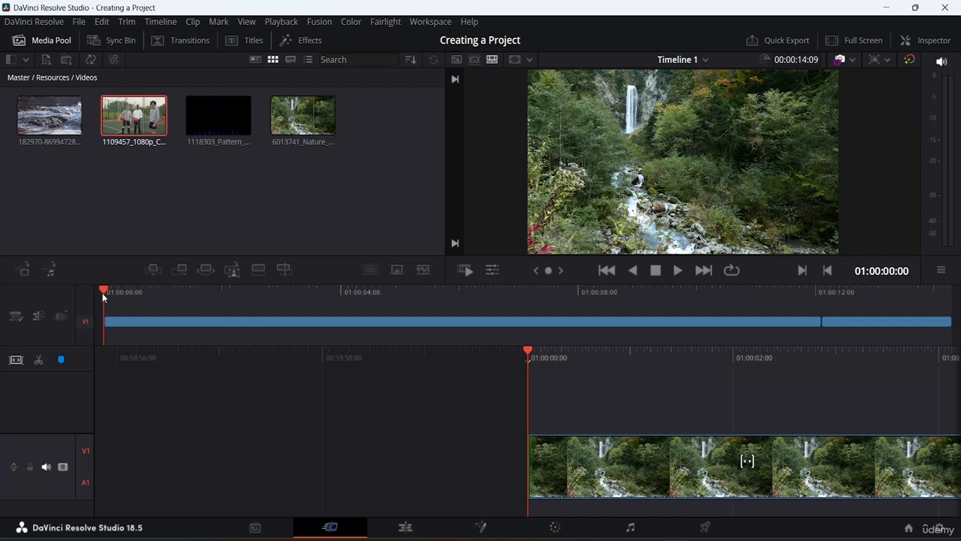
Scrub through the assembled two-clip timeline and play its opening seconds from the start
left_click_drag(102, 292, 953, 292)
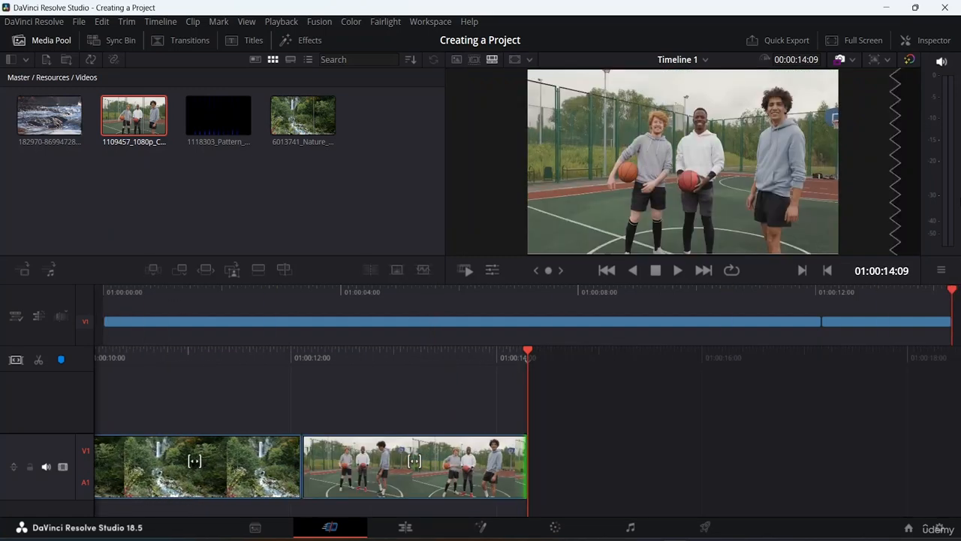
left_click_drag(952, 292, 4, 269)
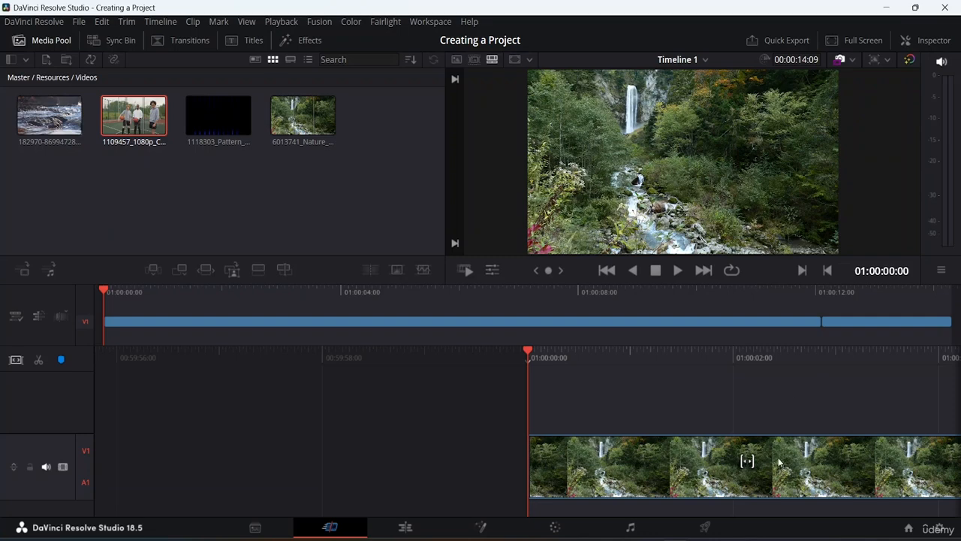
key("space")
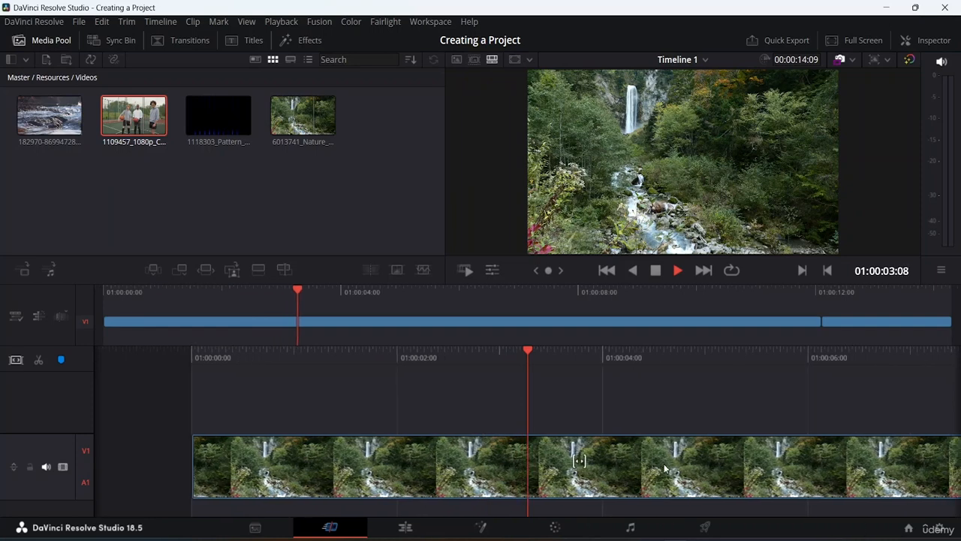
key("space")
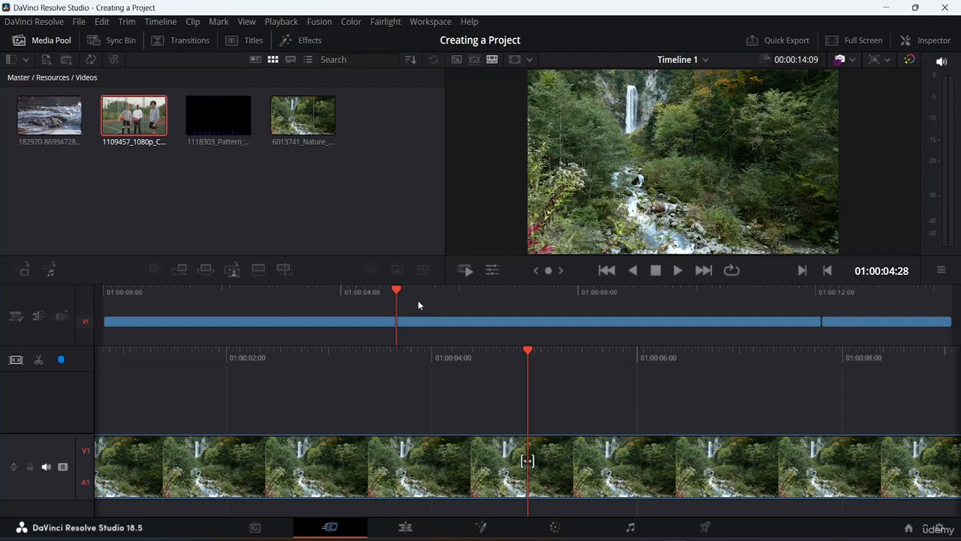
Insert the 1118303_Pattern clip at the cut between the waterfall and basketball clips, at 01:00:12:03
left_click_drag(400, 289, 821, 293)
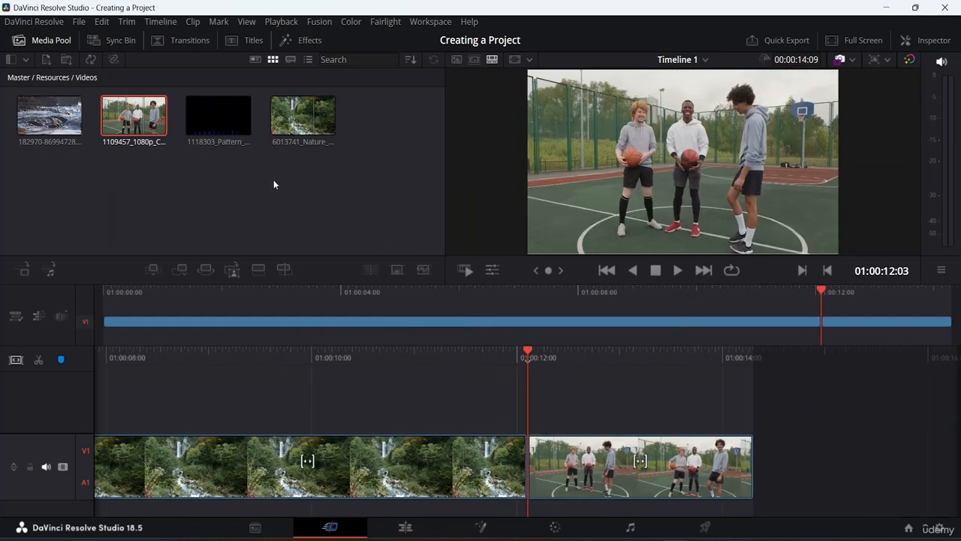
left_click(207, 117)
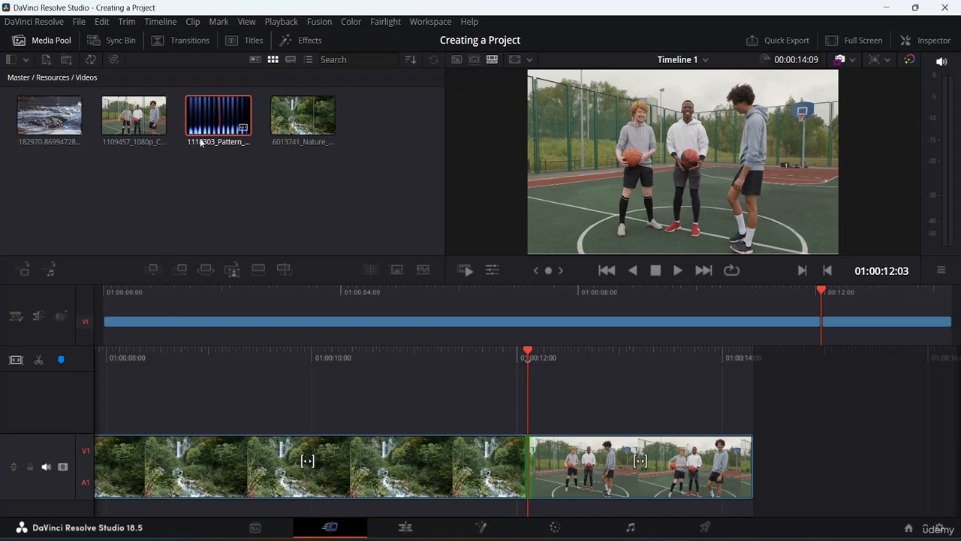
left_click(152, 269)
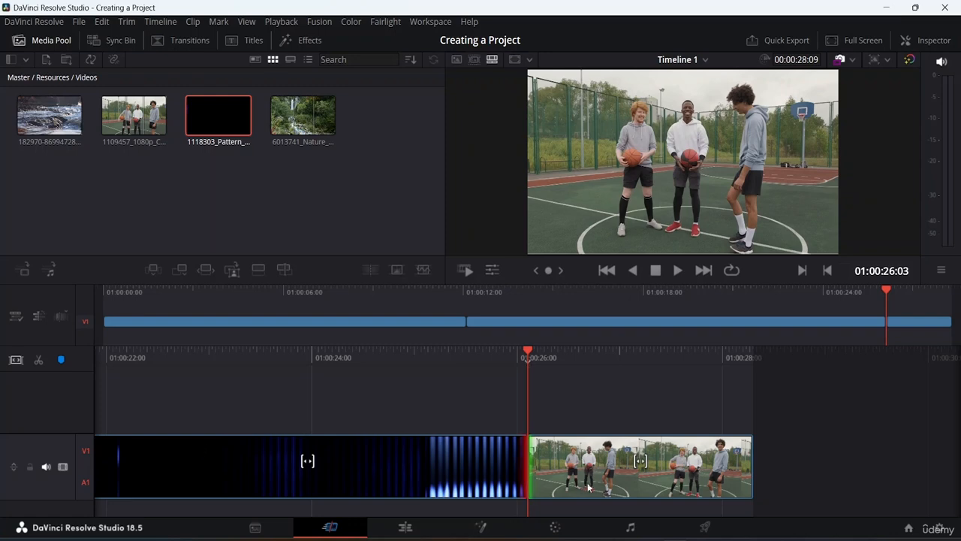
Ripple-delete the Pattern clip between the waterfall and basketball clips, and switch to the Edit page
left_click(420, 472)
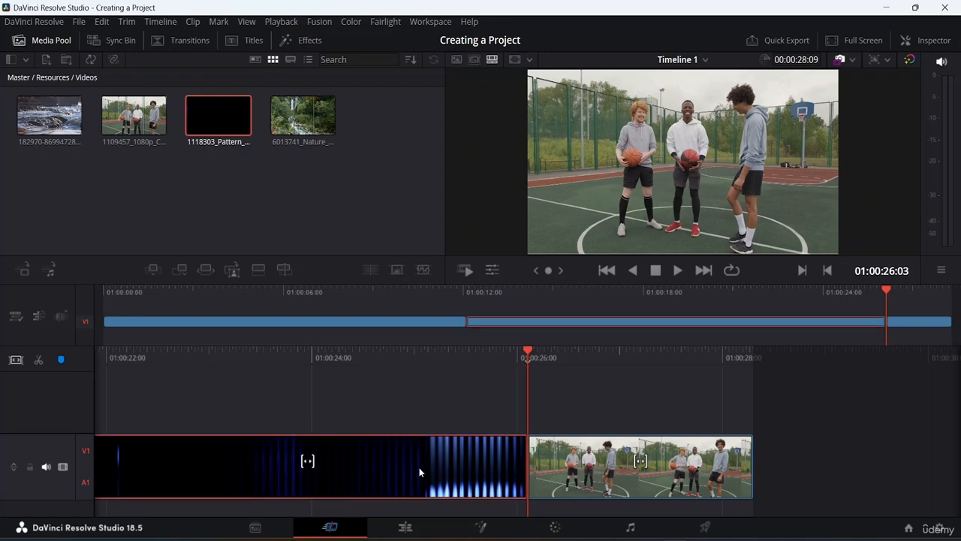
key("BackSpace")
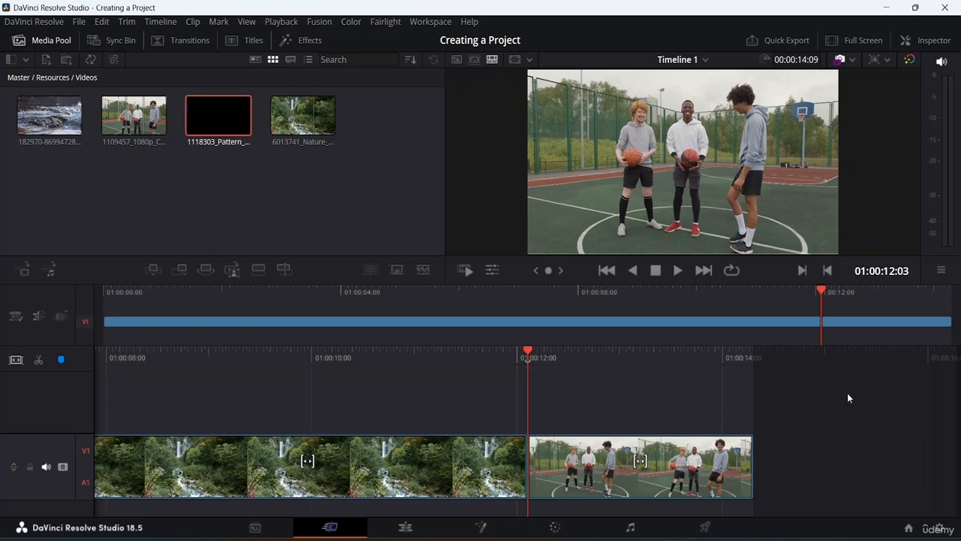
left_click(412, 531)
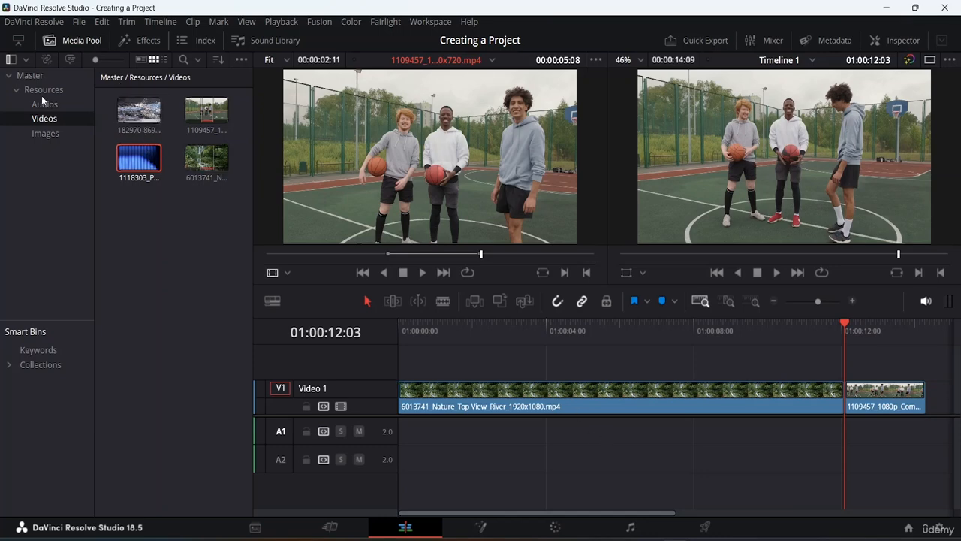
Open the Master bin and examine the options it offers for creating a new timeline
left_click(34, 76)
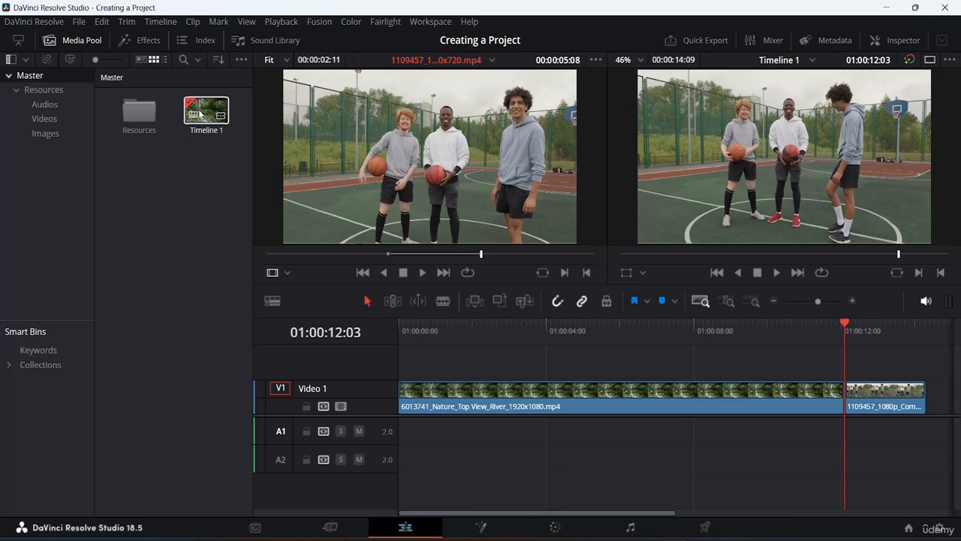
left_click(146, 22)
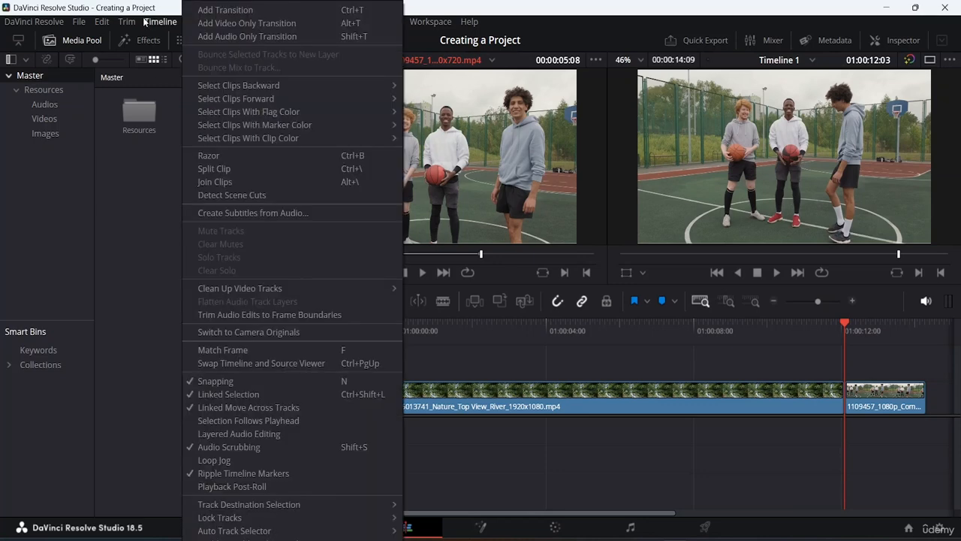
left_click(100, 216)
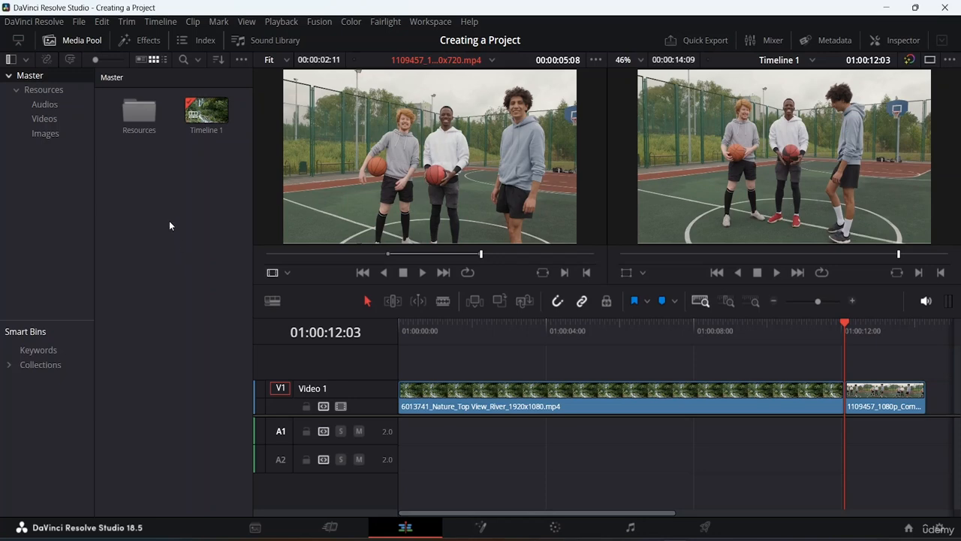
right_click(122, 223)
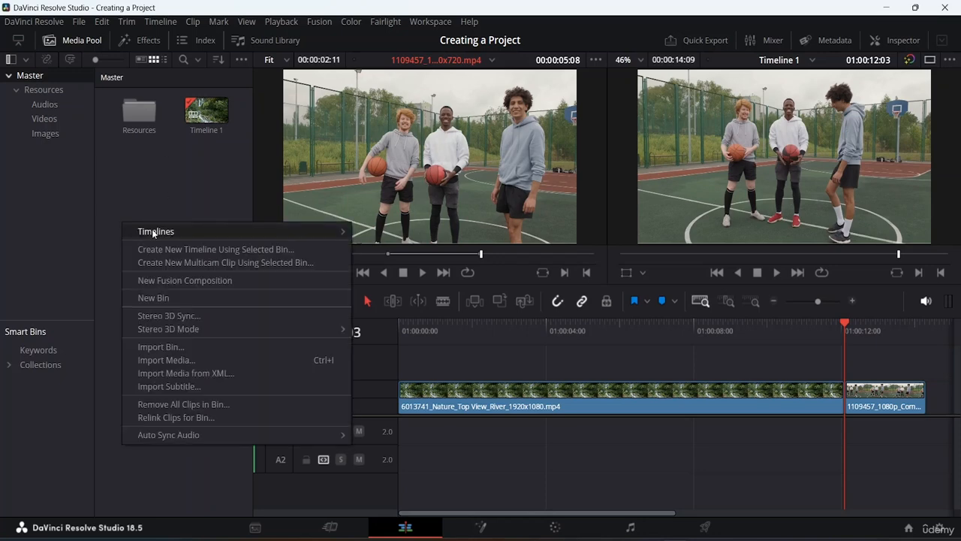
mouse_move(157, 237)
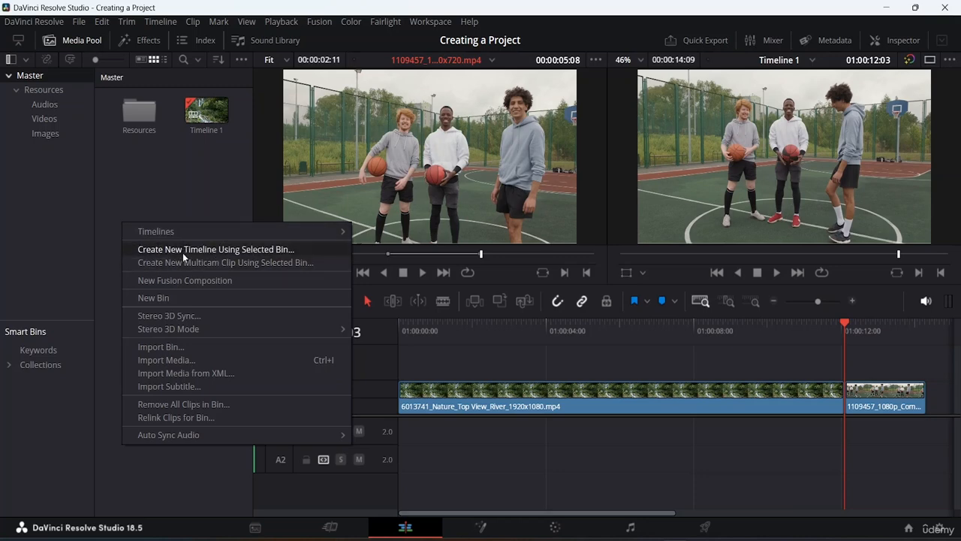
left_click(186, 186)
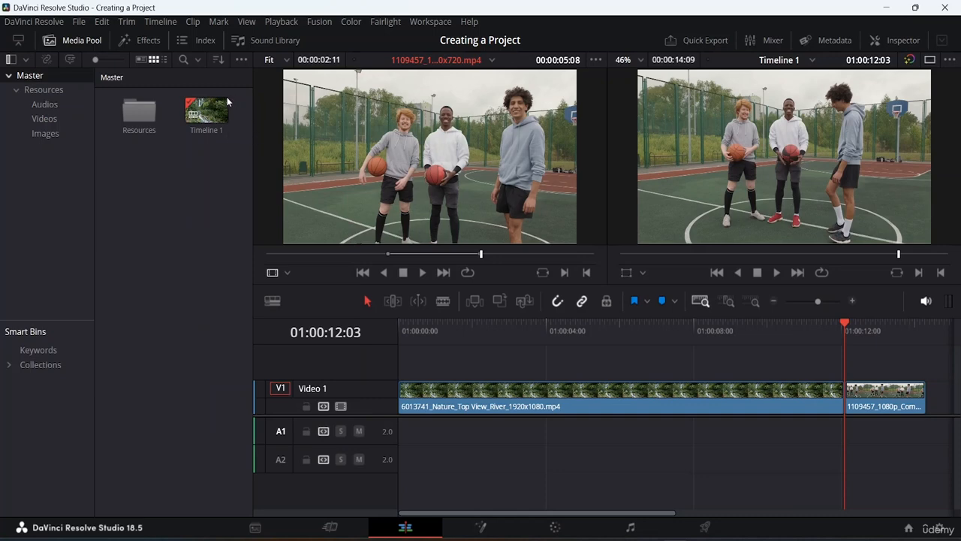
left_click(136, 116)
double_click(147, 121)
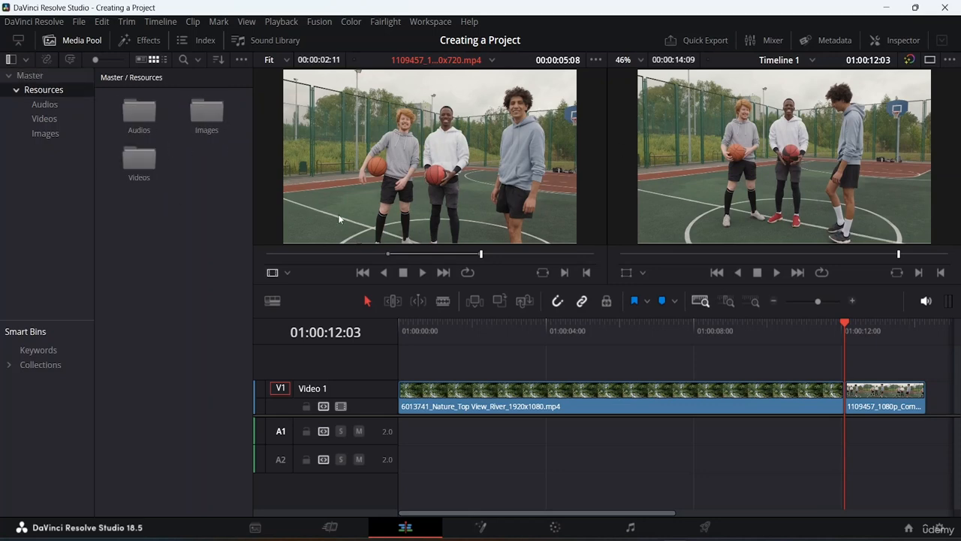
double_click(139, 159)
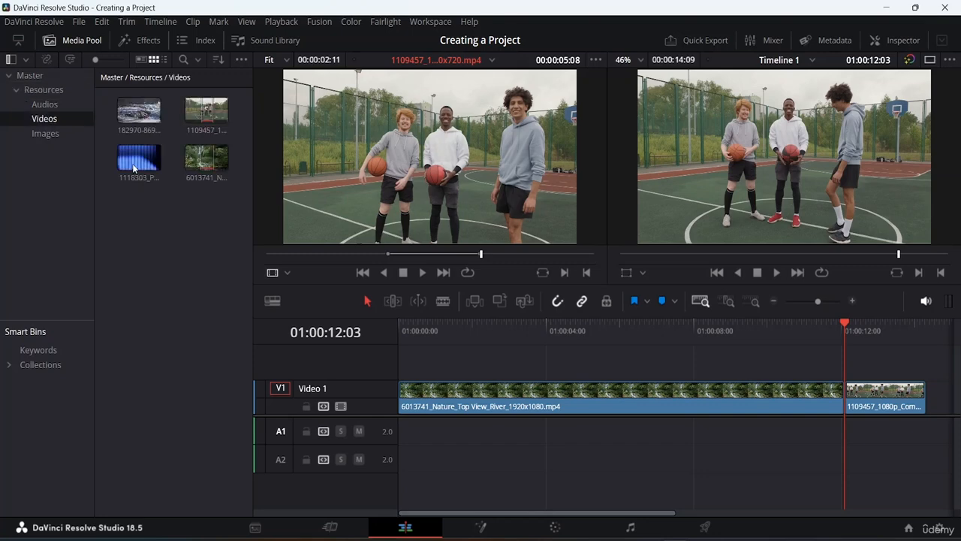
left_click(221, 171)
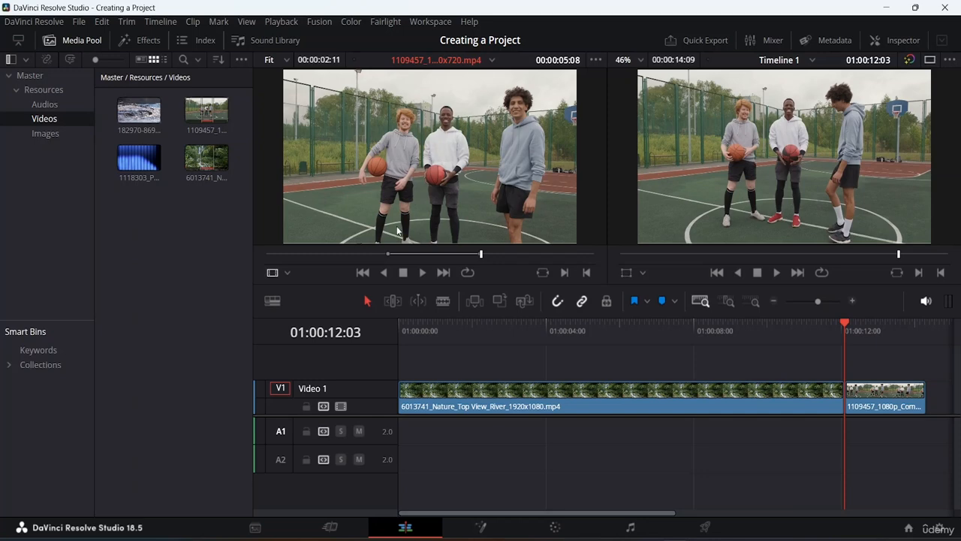
left_click(145, 118)
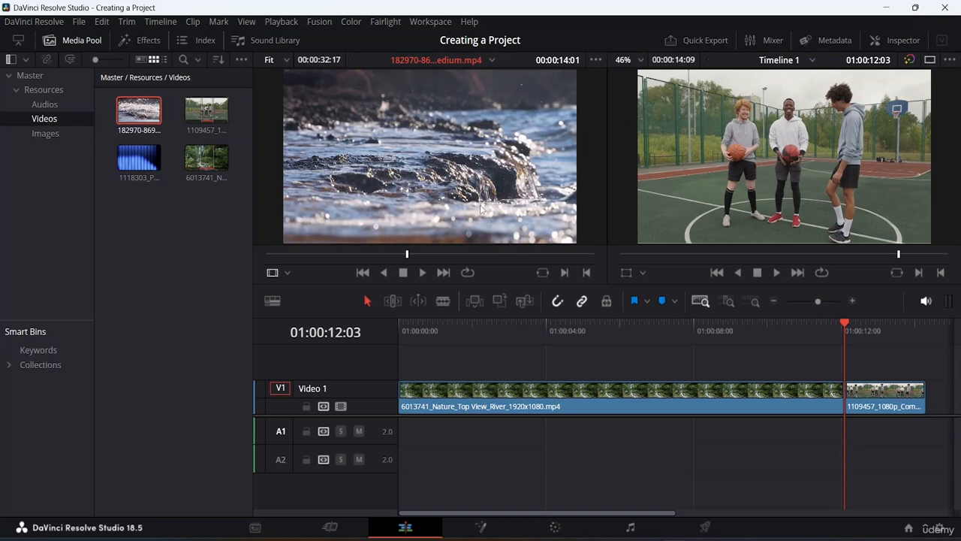
left_click_drag(407, 254, 333, 255)
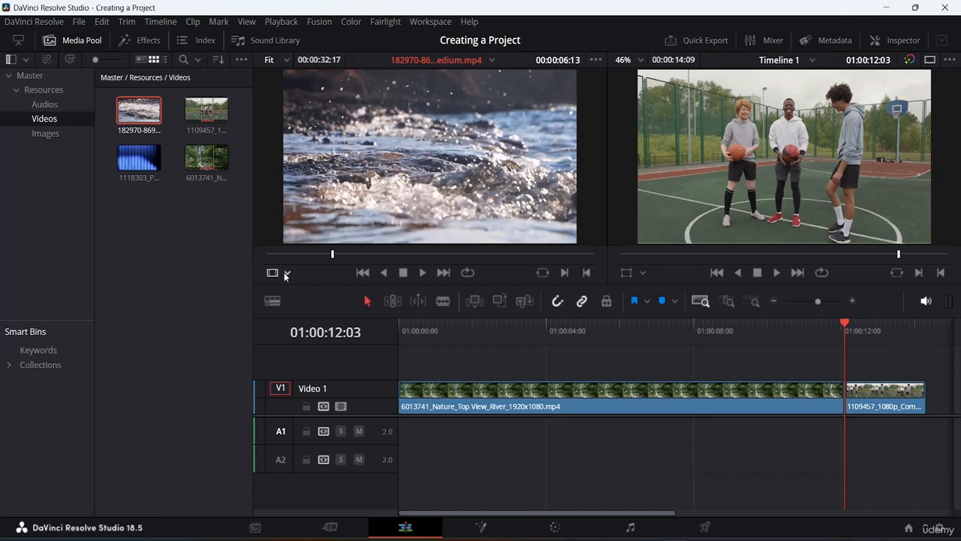
Check the source viewer's display modes and turn on the Transform overlay in the timeline viewer
left_click(286, 272)
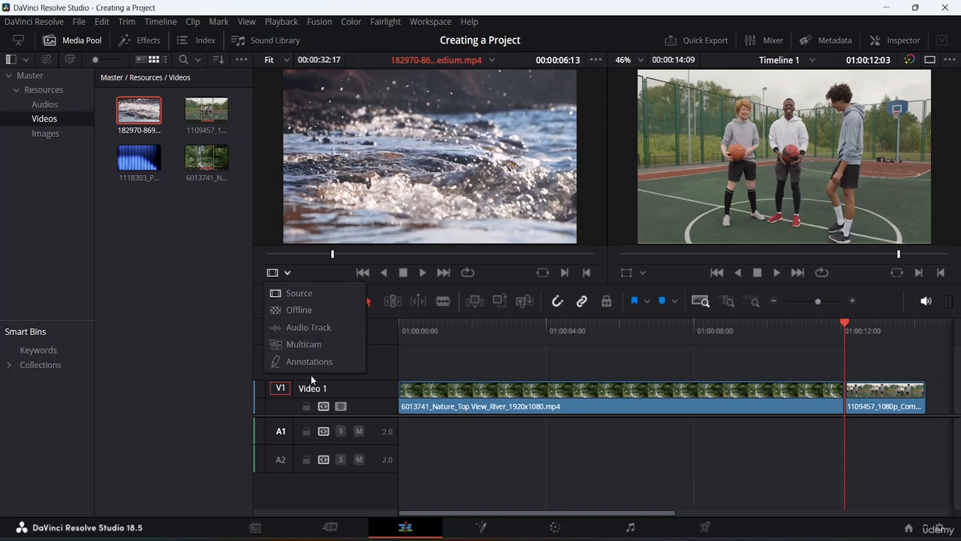
left_click(332, 293)
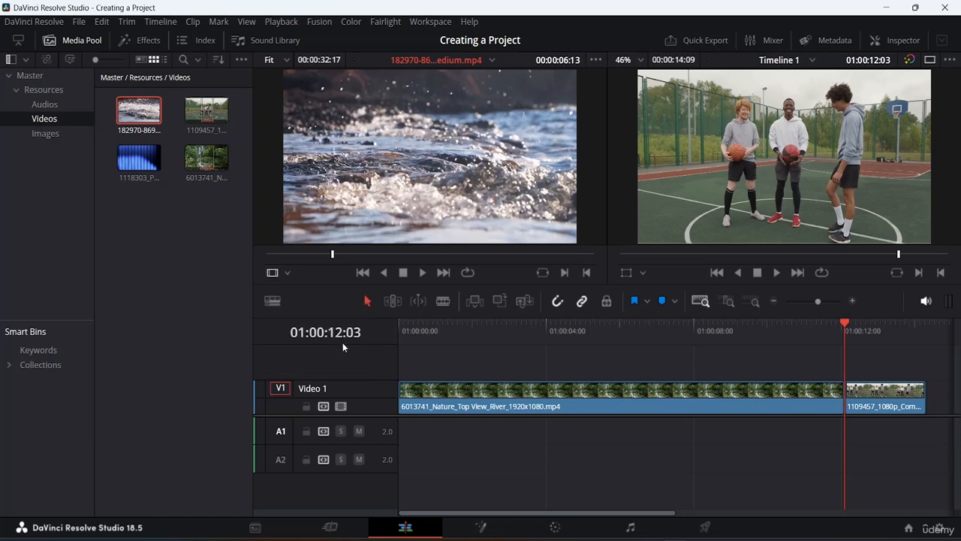
left_click(636, 272)
left_click(644, 274)
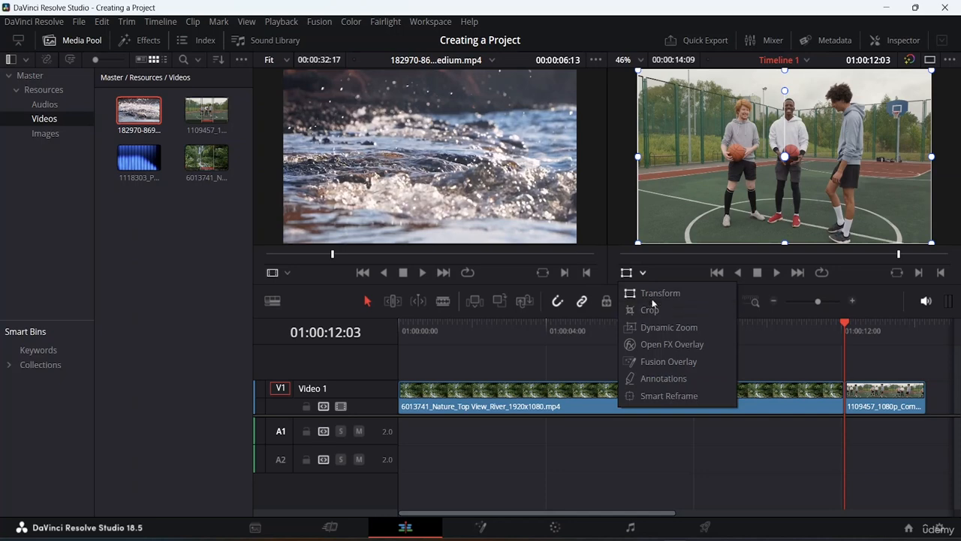
left_click(625, 208)
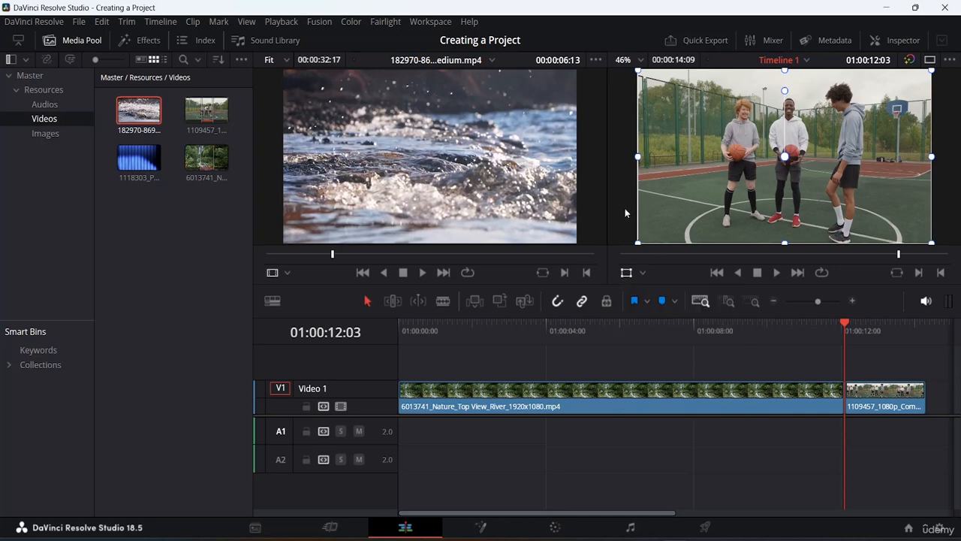
left_click(420, 165)
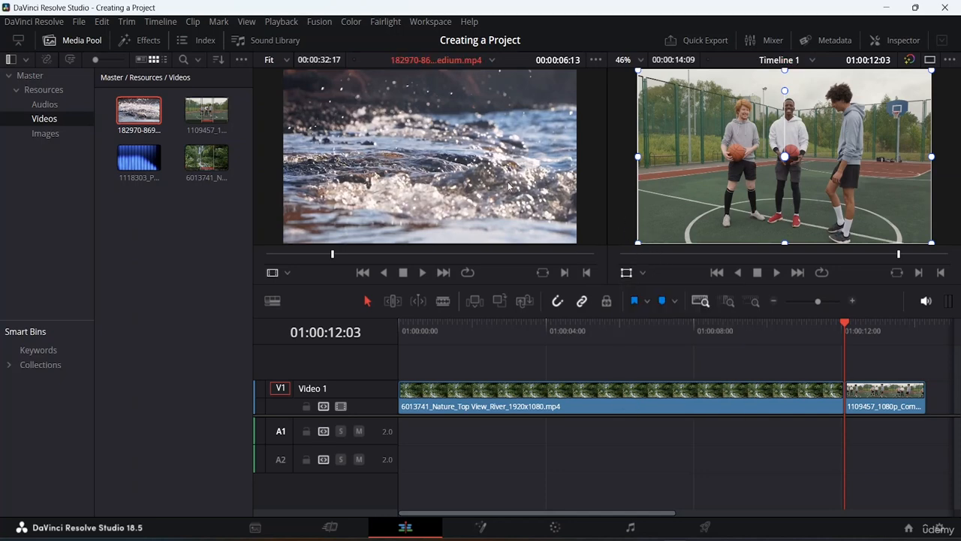
Play the timeline from 01:00:05:19 and stop it at 01:00:09:22
left_click(608, 350)
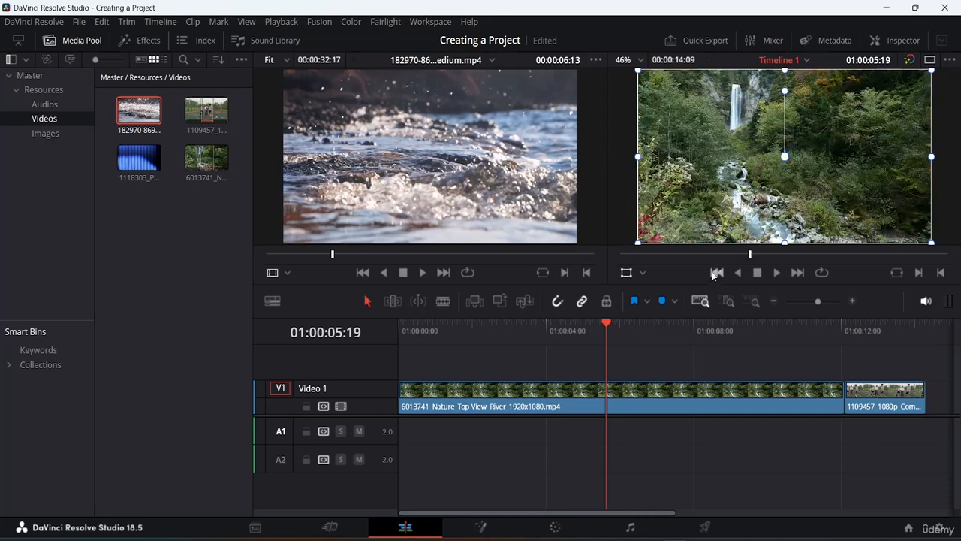
left_click(779, 273)
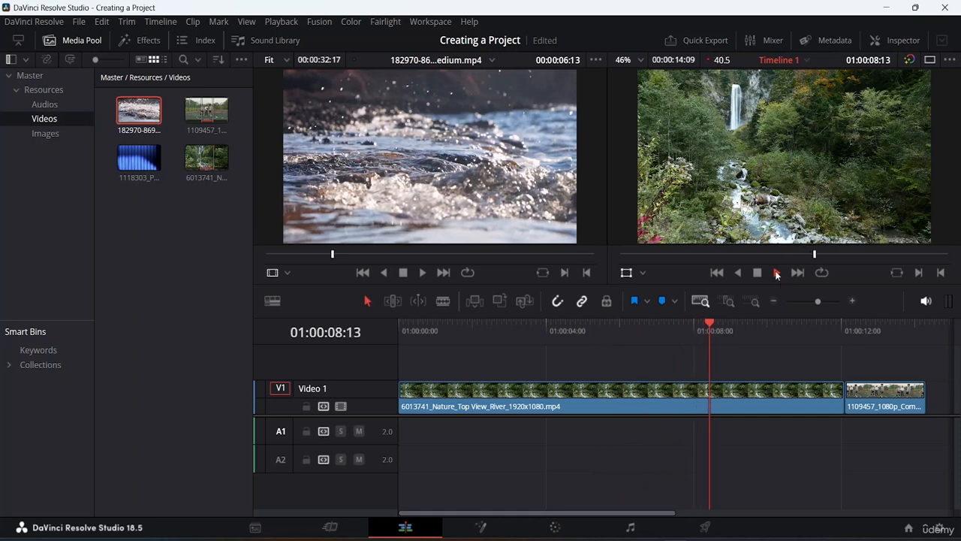
left_click(761, 272)
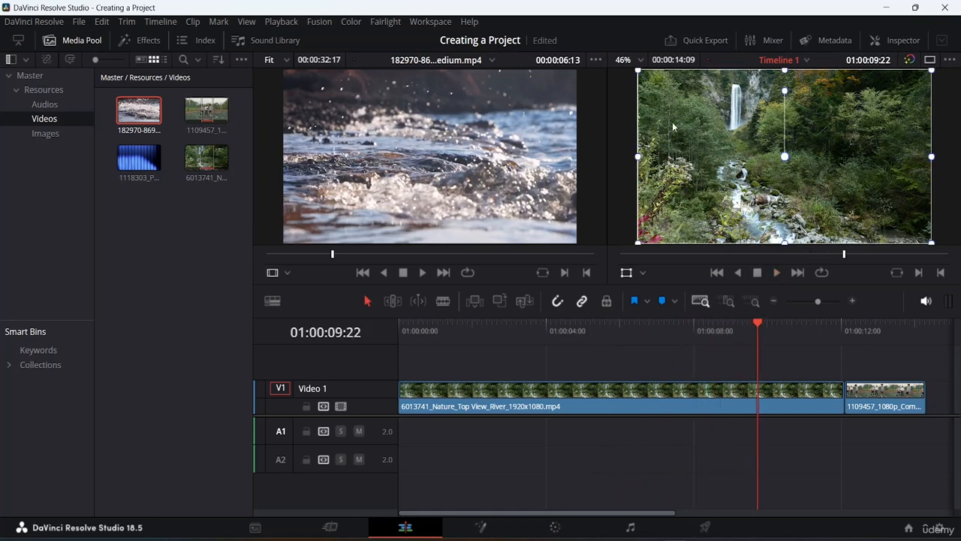
left_click(508, 180)
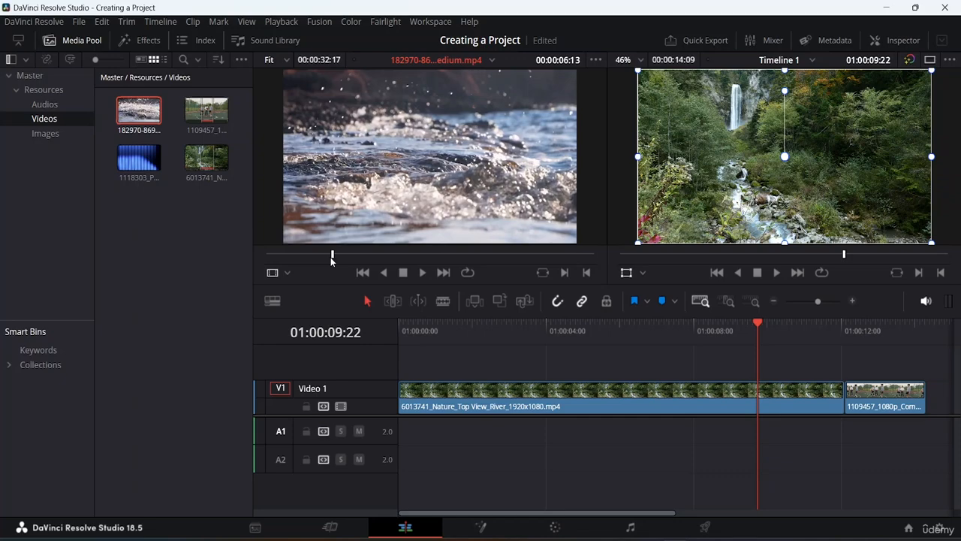
left_click_drag(332, 260, 298, 260)
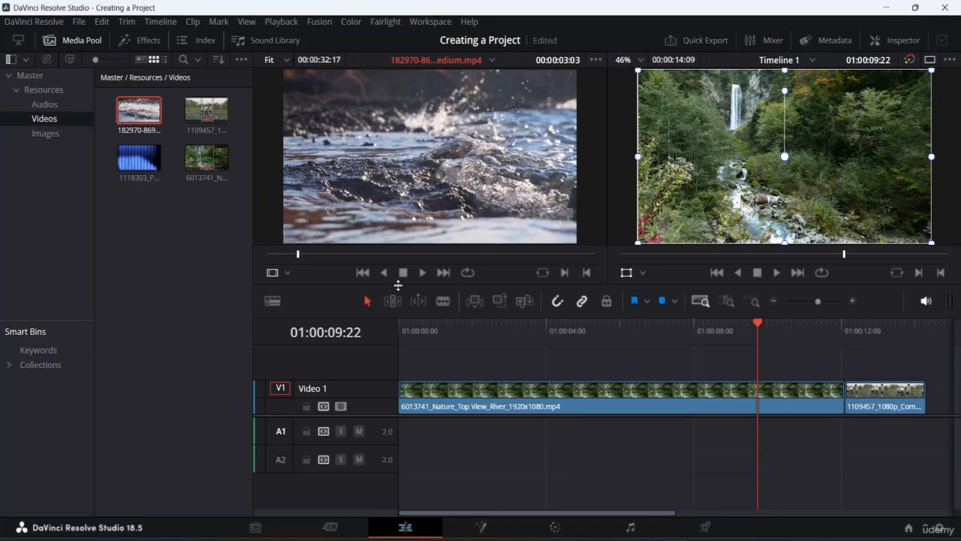
key("i")
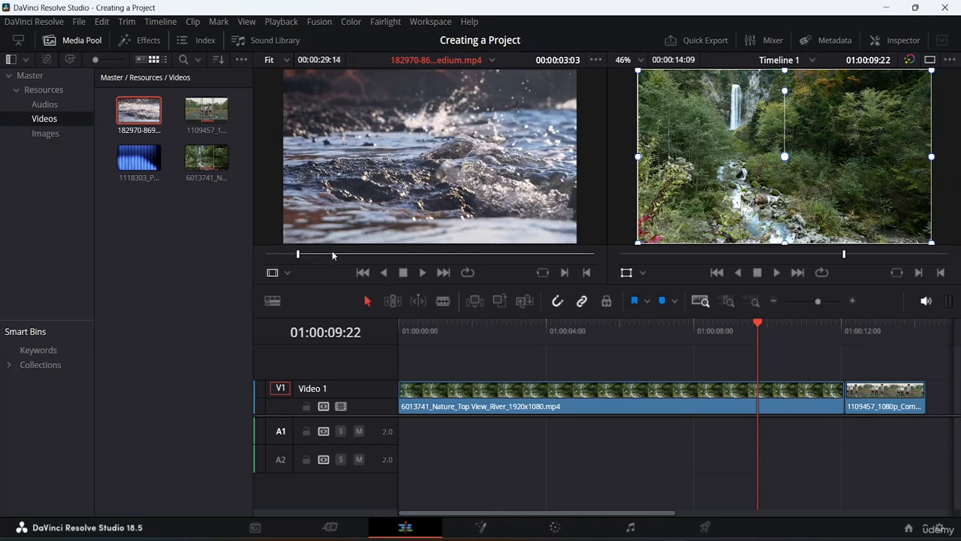
key("space")
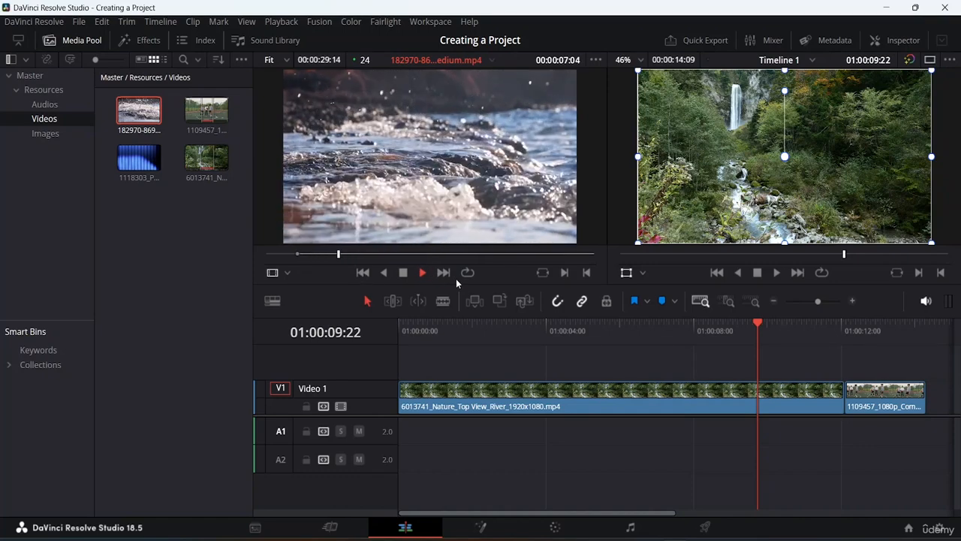
key("space")
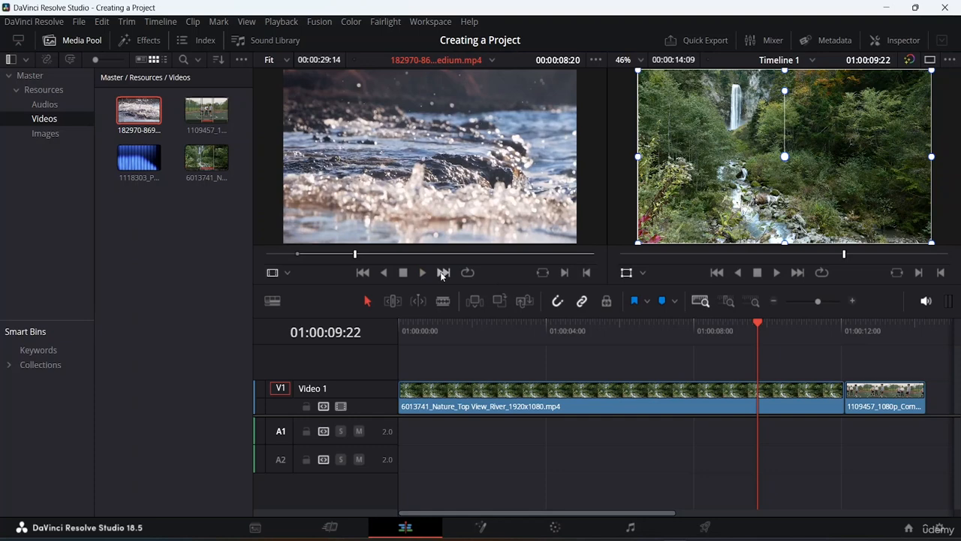
key("o")
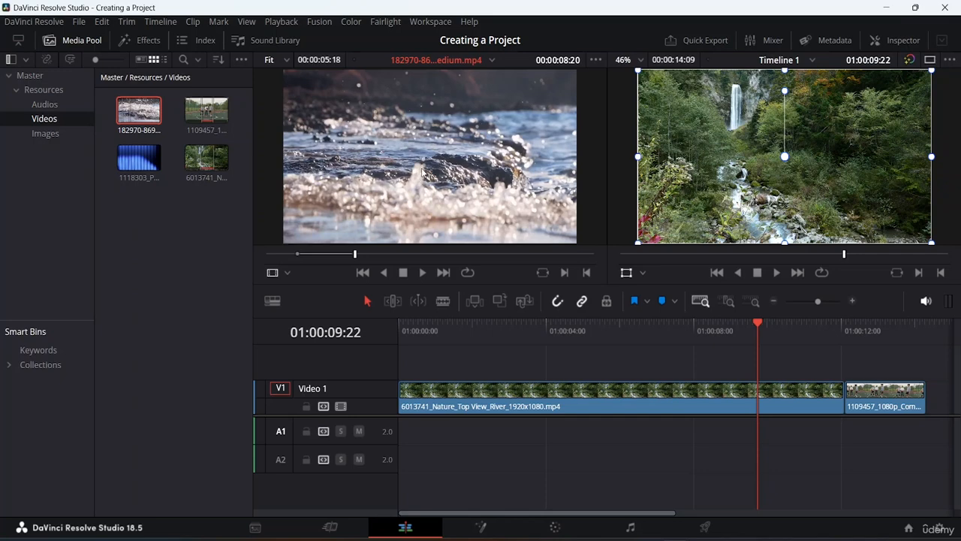
left_click_drag(422, 175, 823, 392)
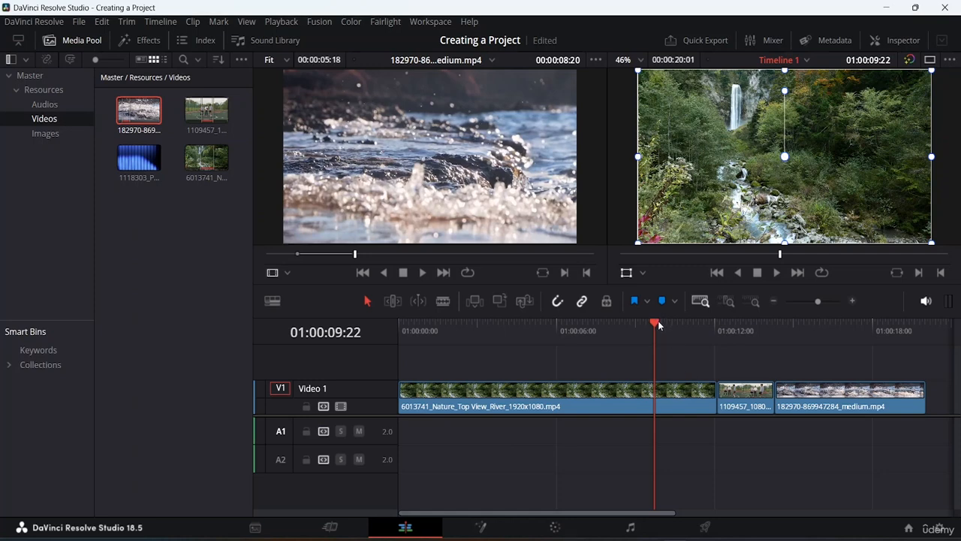
Return the playhead to the timeline's start at 01:00:00:00 and check the list of timelines available in the timeline viewer
left_click_drag(658, 320, 197, 369)
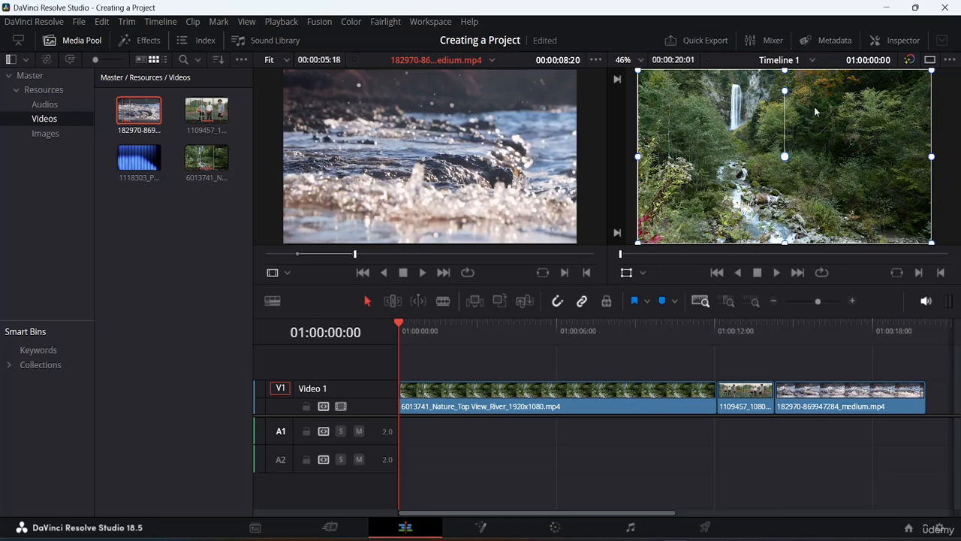
left_click(947, 191)
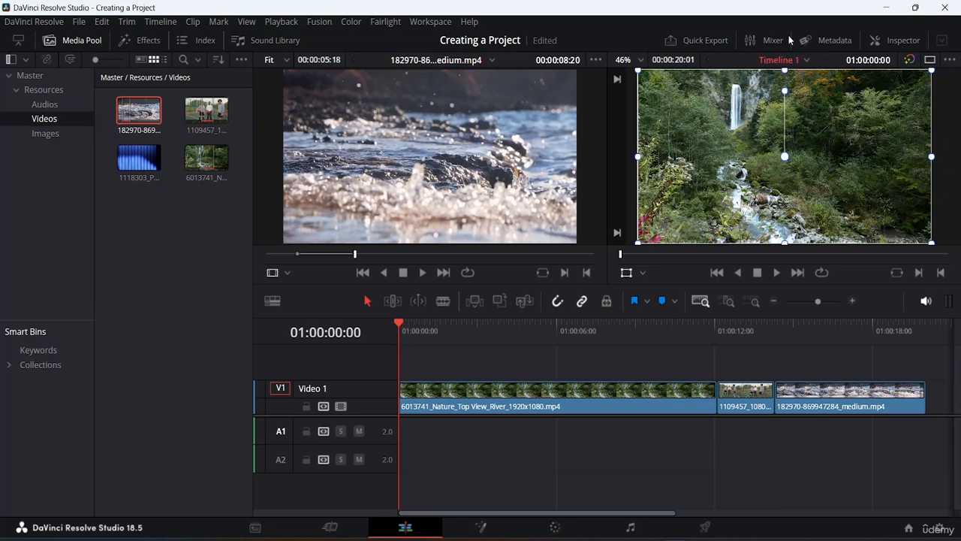
left_click(805, 60)
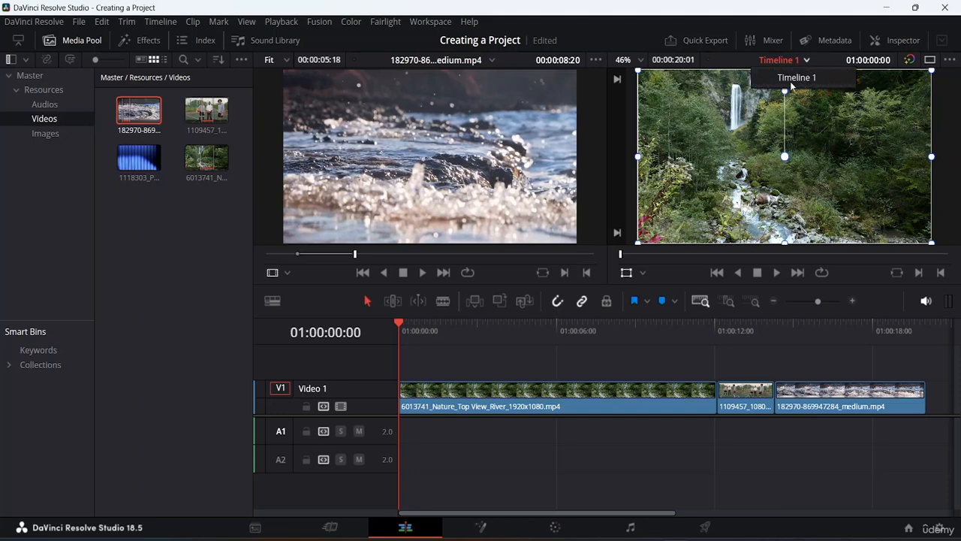
left_click(791, 85)
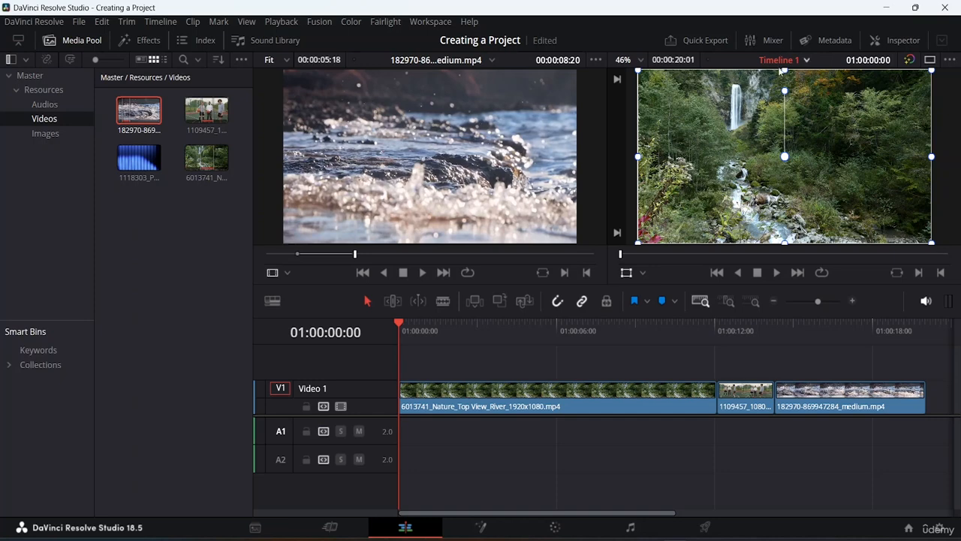
key("q")
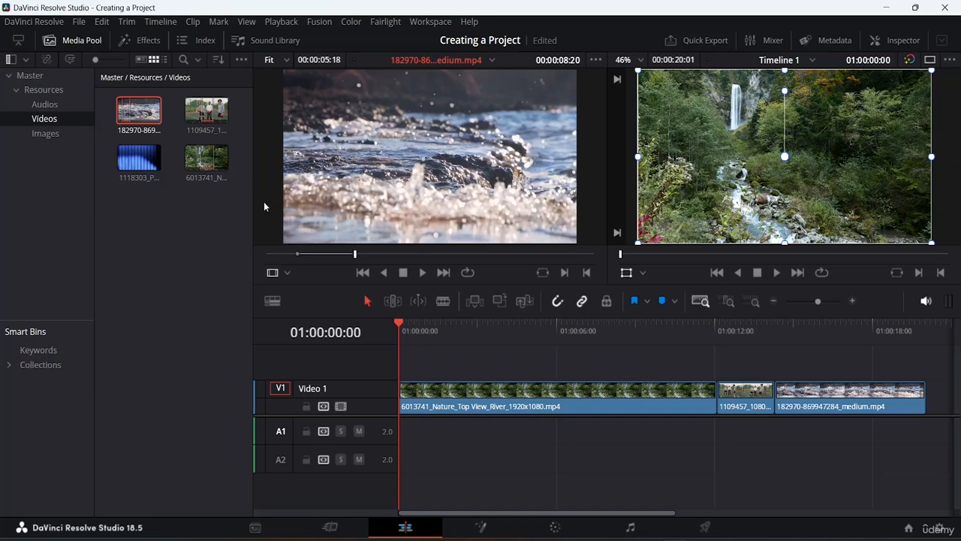
left_click(172, 247)
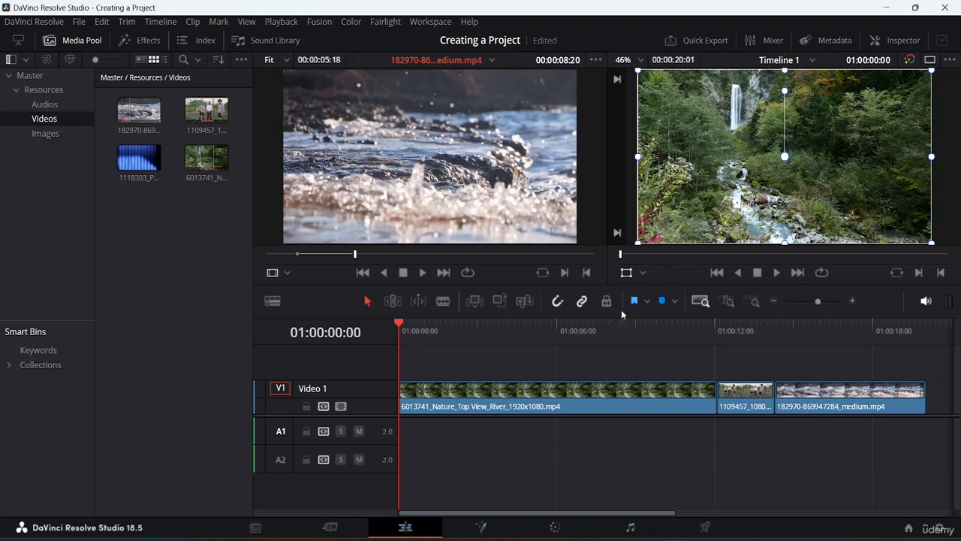
Turn off the Transform overlay in the timeline viewer and check the other overlay modes available
left_click(636, 272)
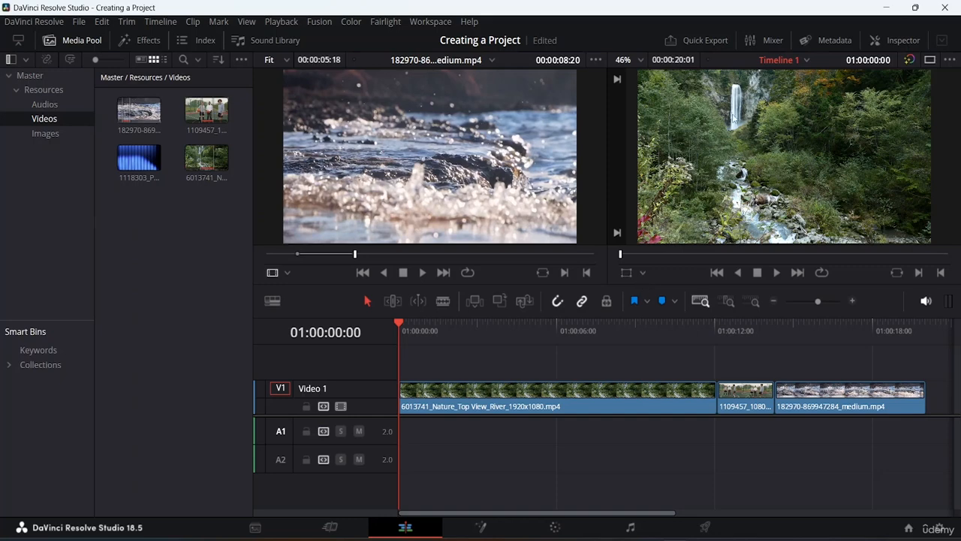
left_click(644, 273)
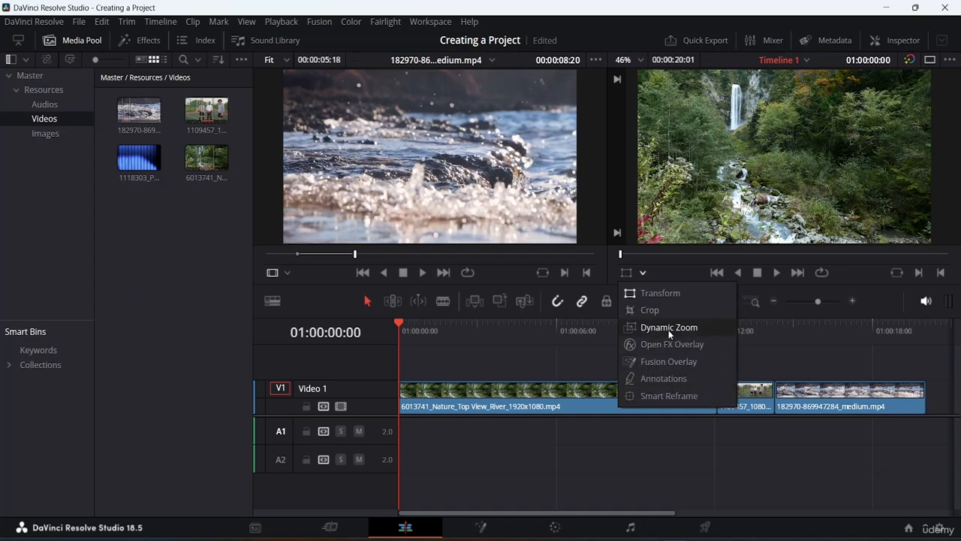
left_click(652, 277)
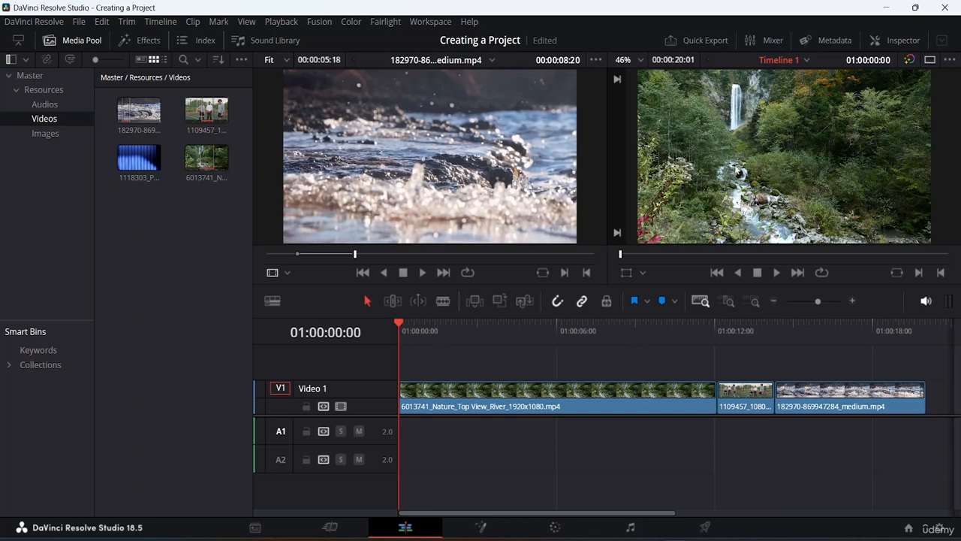
Zoom in and out on the river image in the timeline viewer, ending at 42%
scroll(738, 169, "up", 1)
scroll(745, 174, "up", 1)
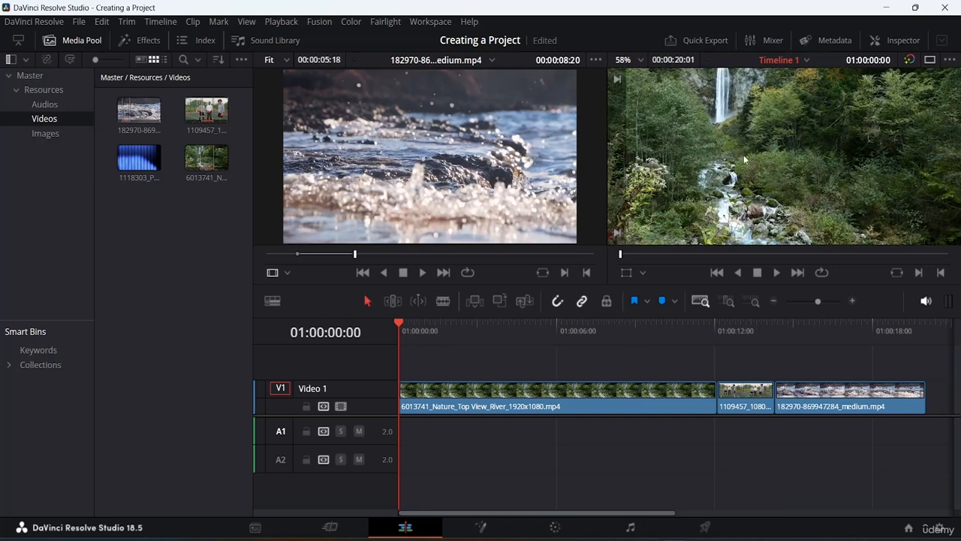
scroll(744, 155, "down", 3)
scroll(743, 153, "up", 5)
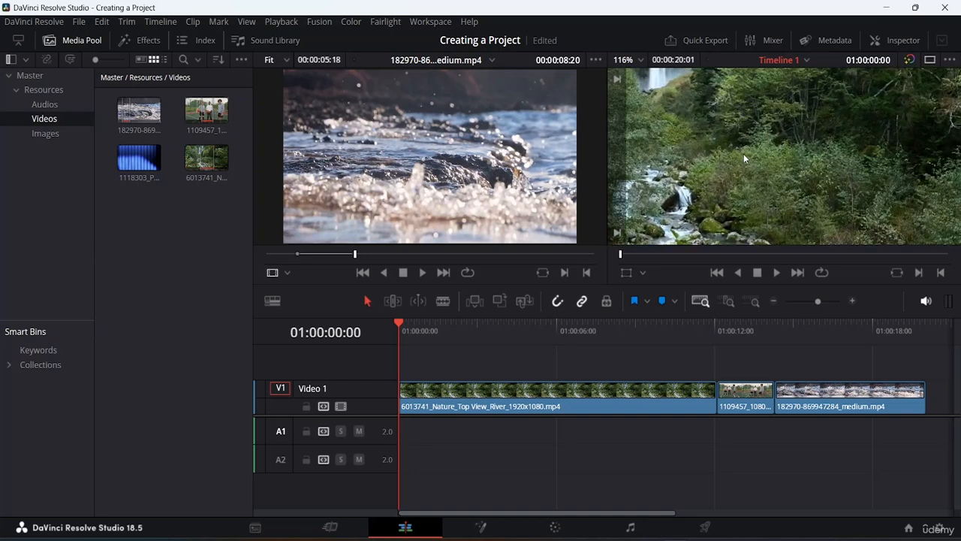
scroll(743, 153, "down", 4)
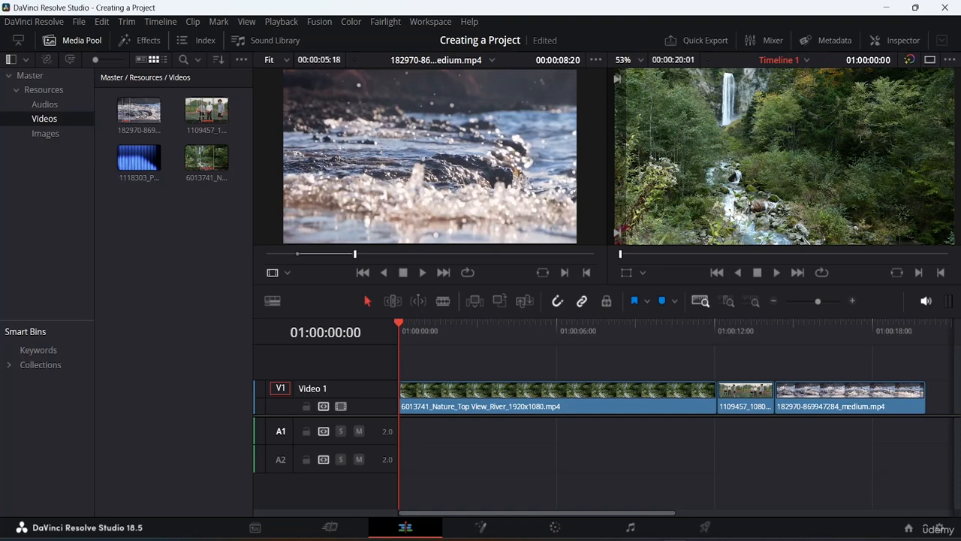
scroll(727, 214, "up", 4)
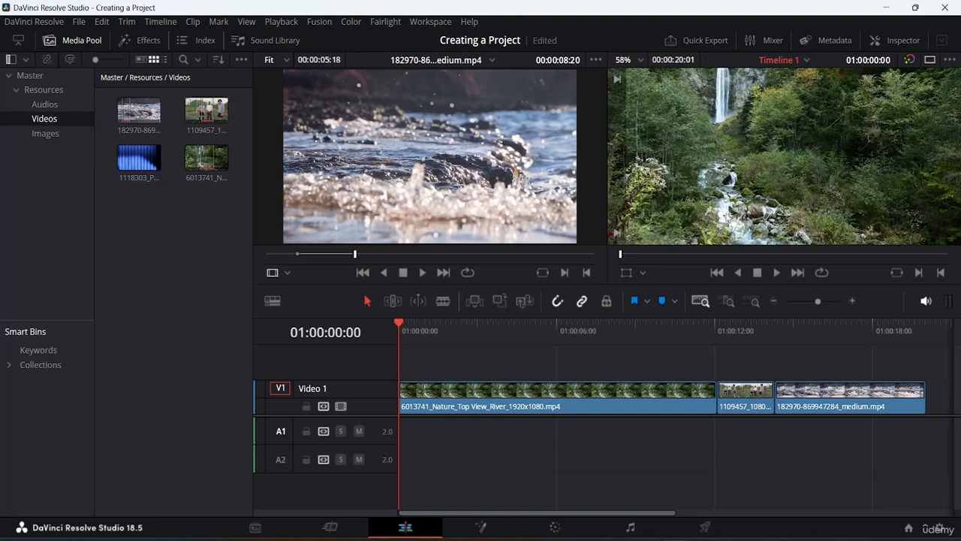
scroll(727, 214, "up", 1)
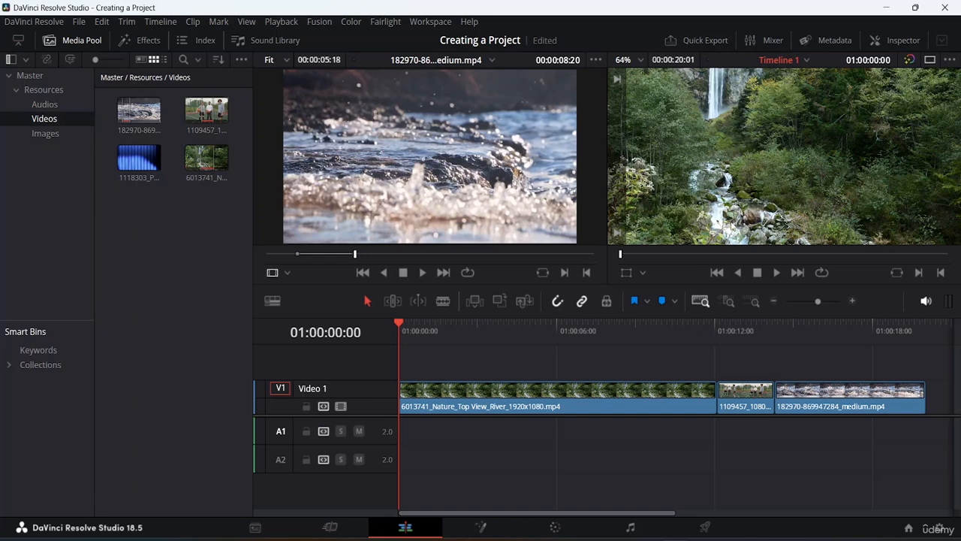
scroll(747, 155, "down", 6)
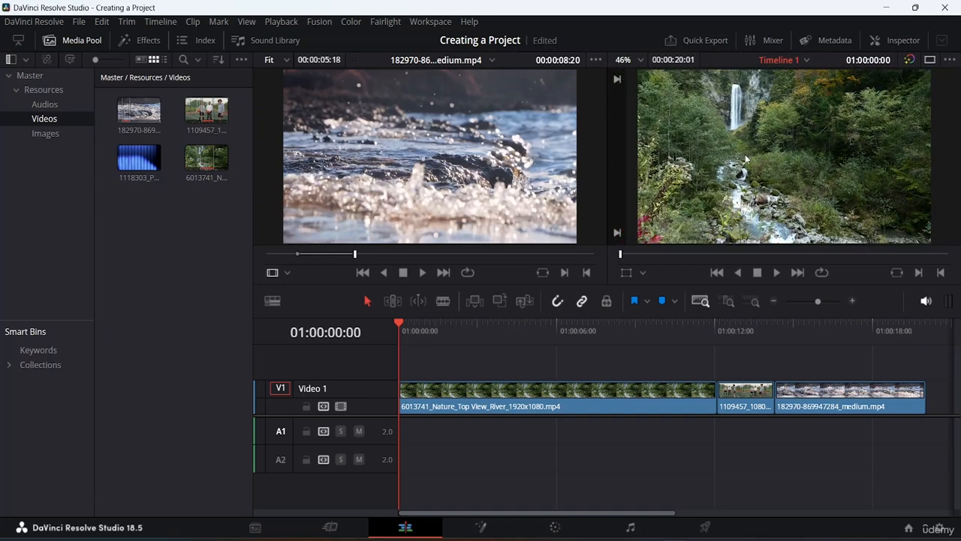
scroll(746, 157, "down", 1)
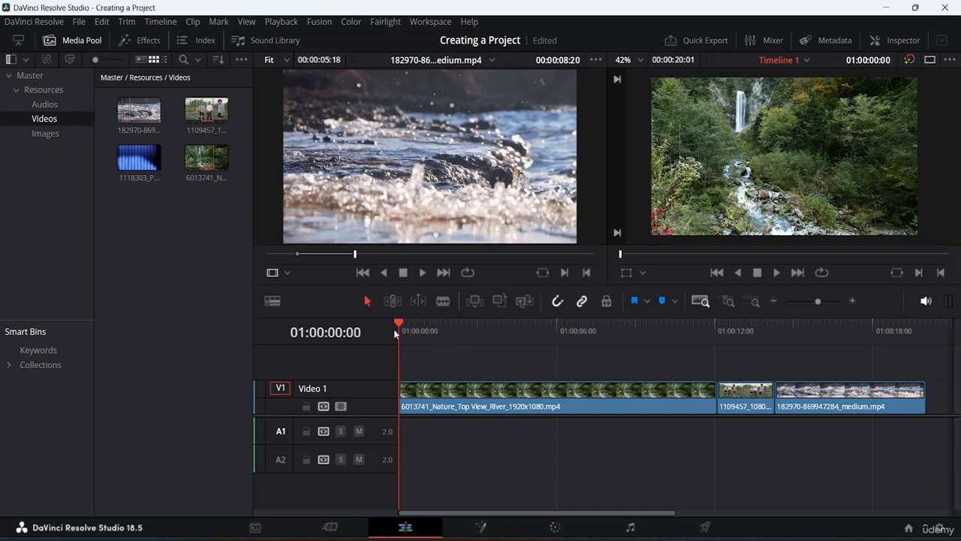
Move the timeline playhead to 01:00:04:28
left_click_drag(395, 334, 314, 308)
left_click_drag(391, 335, 289, 349)
left_click_drag(401, 322, 529, 333)
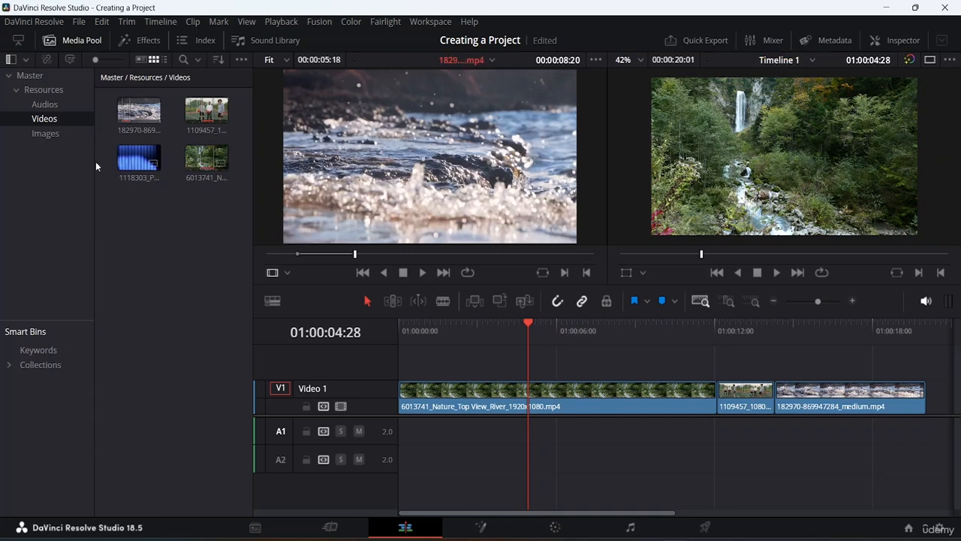
Place pngwing.com.png from the Images bin on a new Video 2 track above the river clip, starting at 01:00:03:27
left_click(45, 133)
left_click(140, 111)
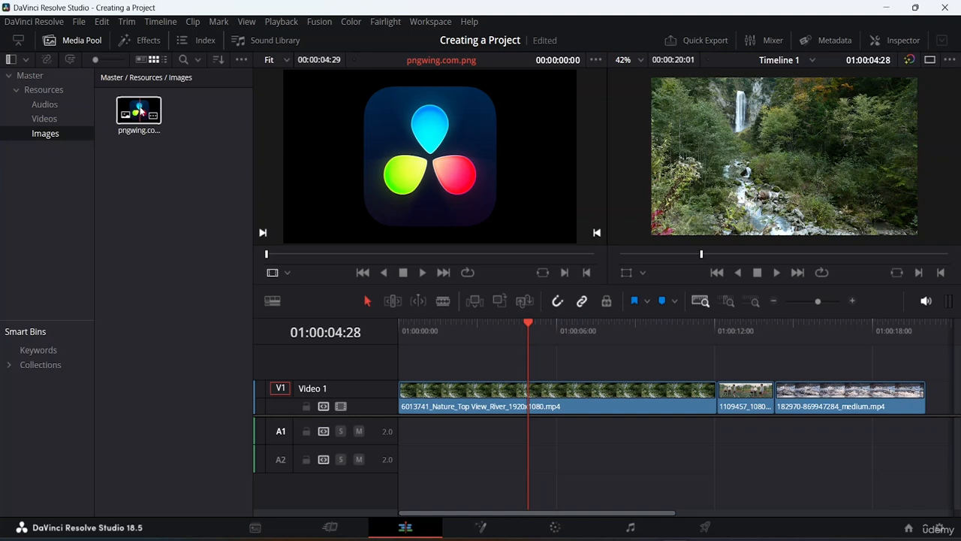
left_click(163, 140)
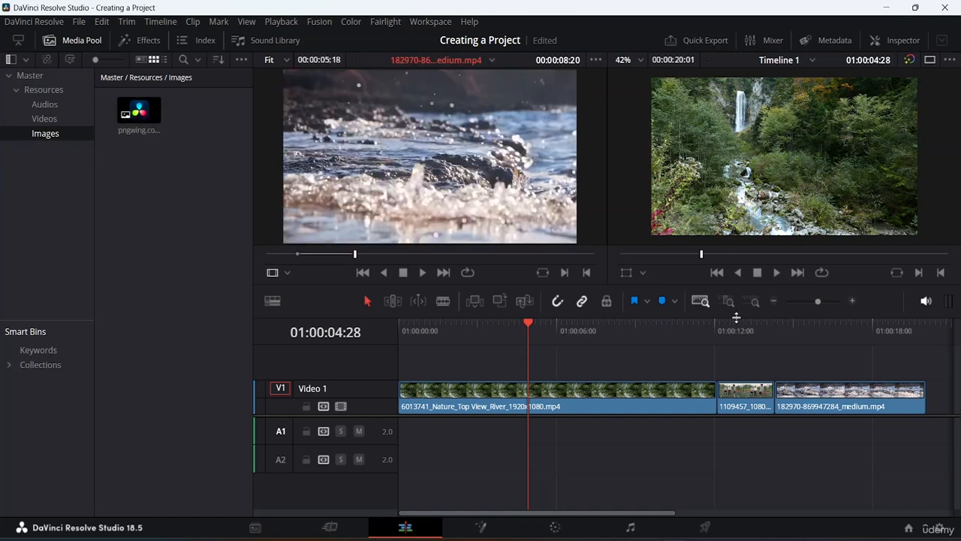
left_click(147, 116)
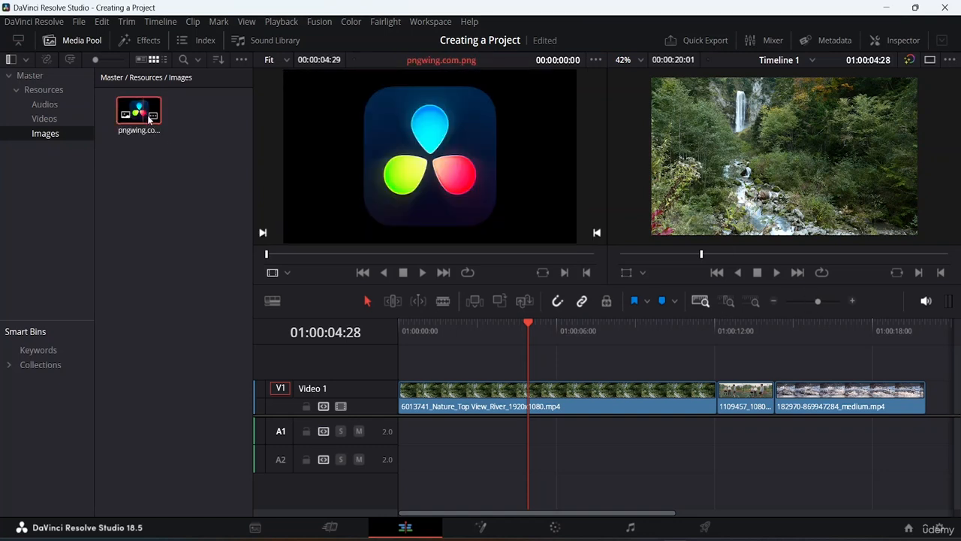
left_click_drag(145, 124, 501, 369)
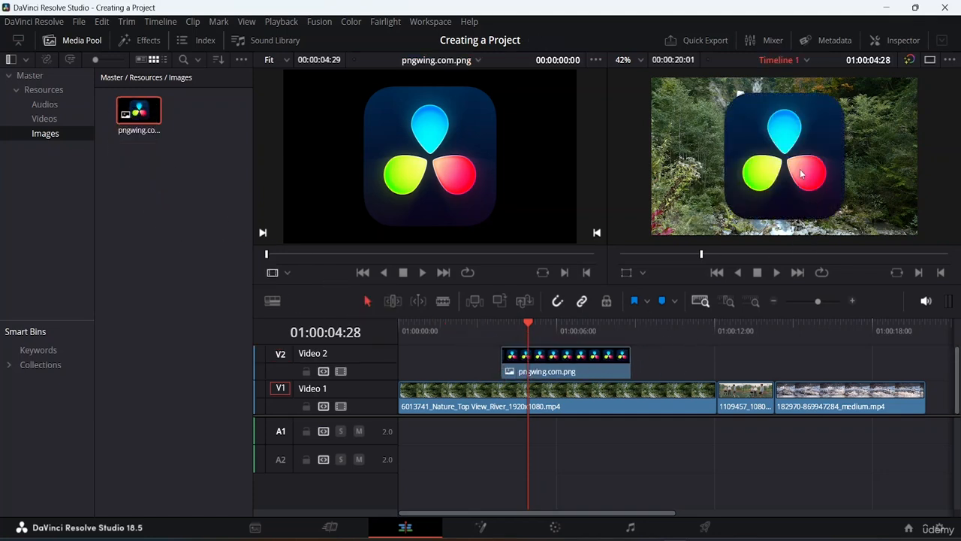
Check the metadata and the Inspector's video settings of the pngwing.com.png clip on Video 2, and close the Inspector
left_click(583, 359)
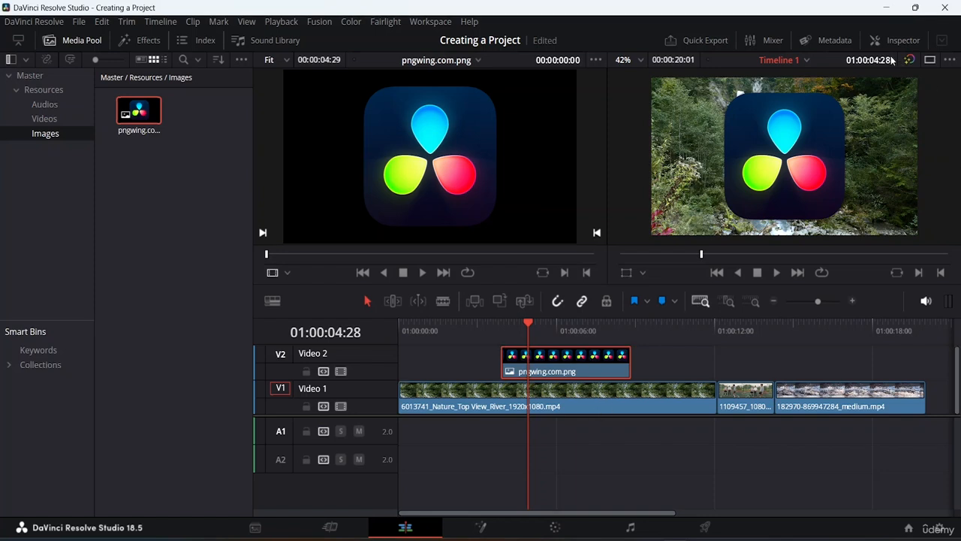
left_click(836, 40)
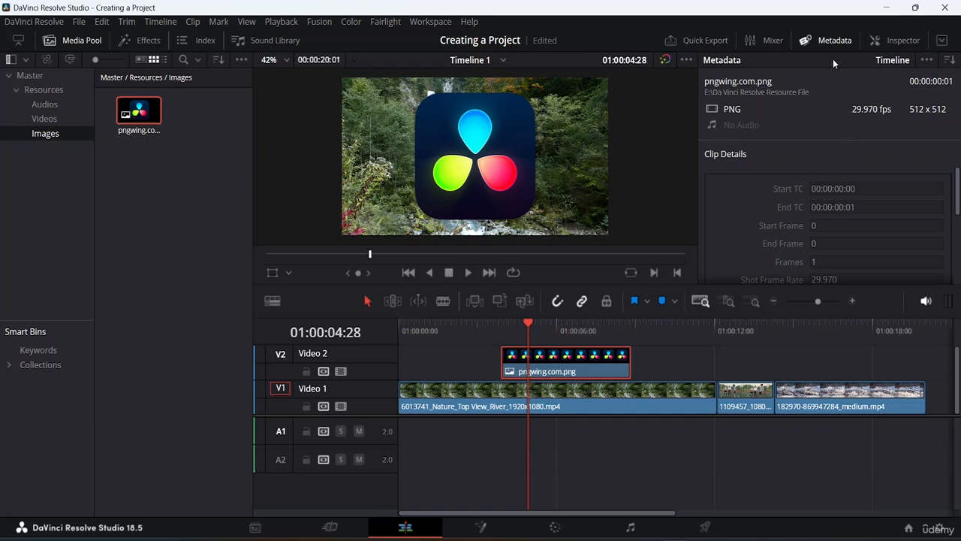
left_click(890, 39)
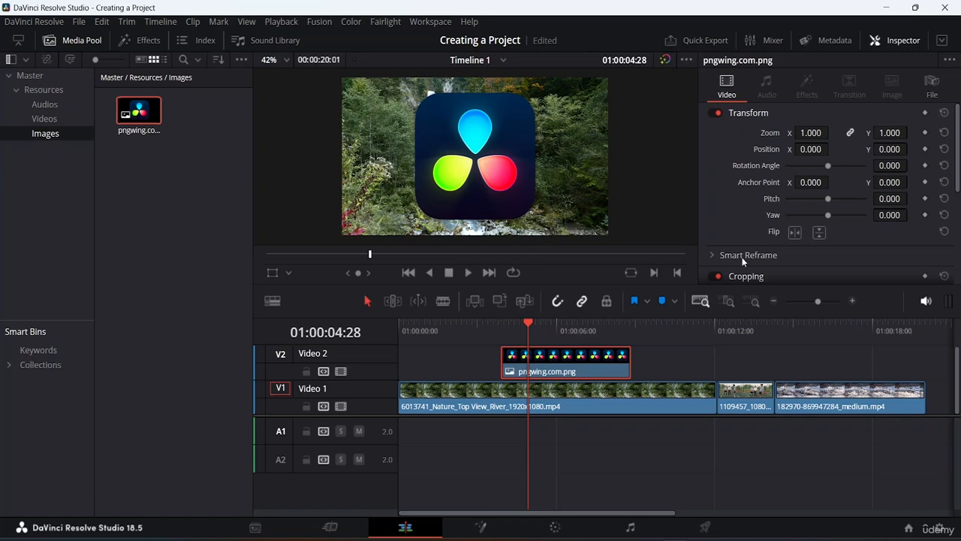
scroll(774, 225, "down", 2)
scroll(795, 187, "up", 1)
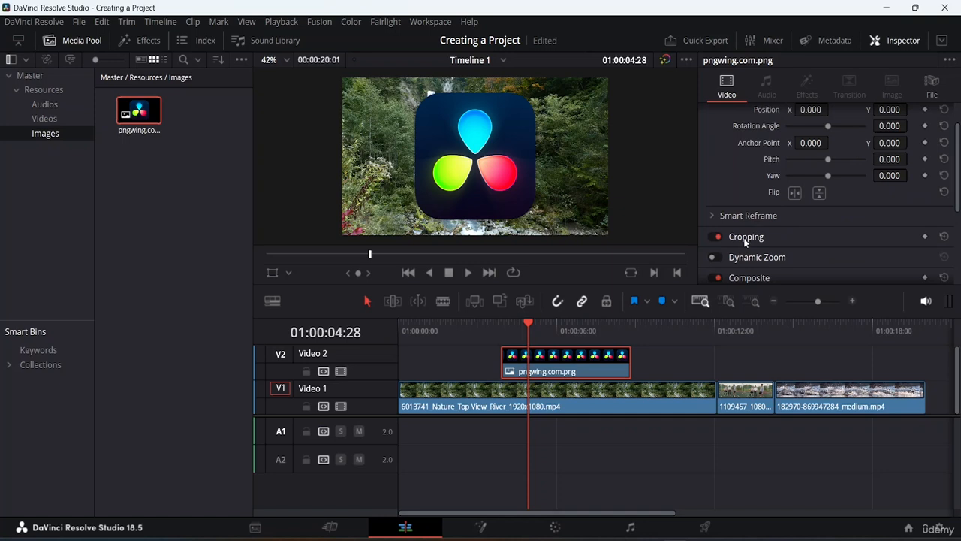
scroll(769, 213, "up", 1)
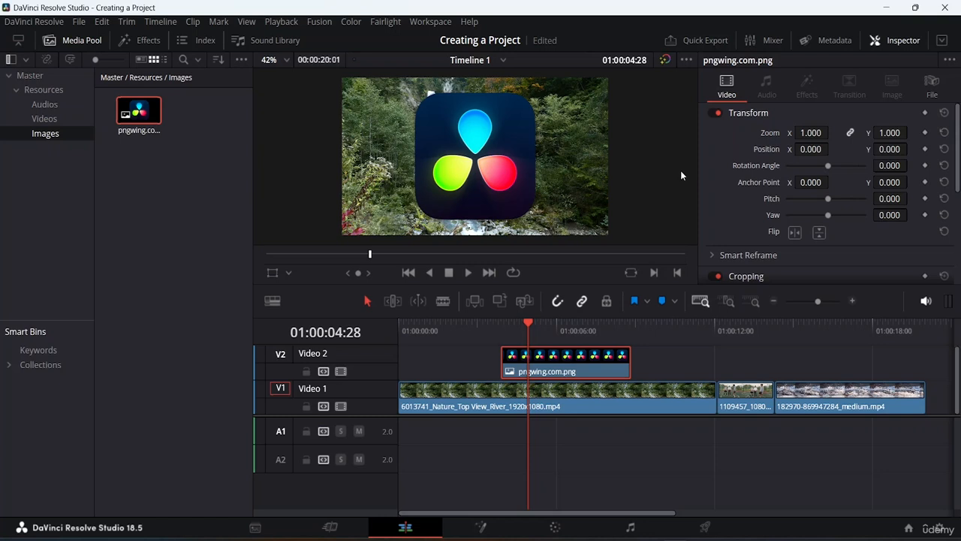
left_click(900, 41)
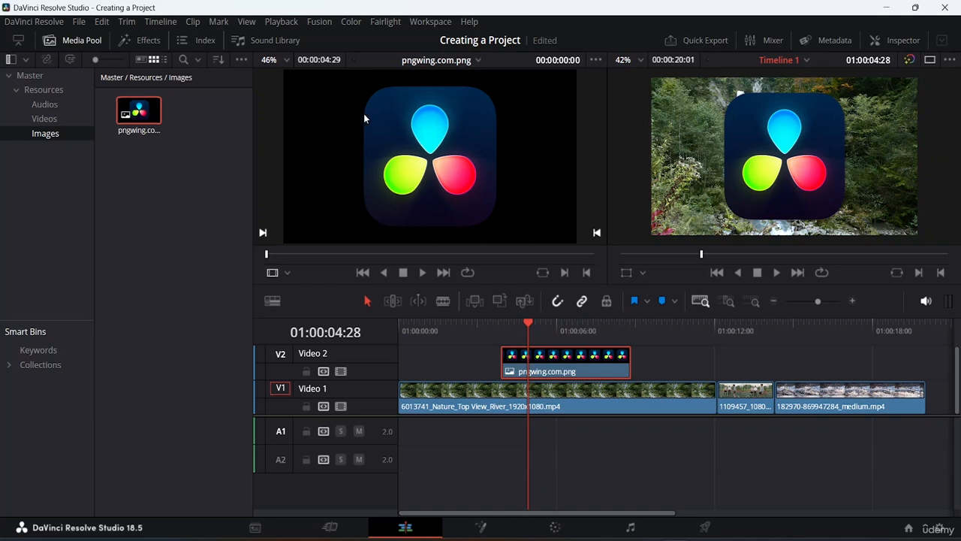
Deselect the image in the Images bin and hide the Media Pool
left_click(159, 130)
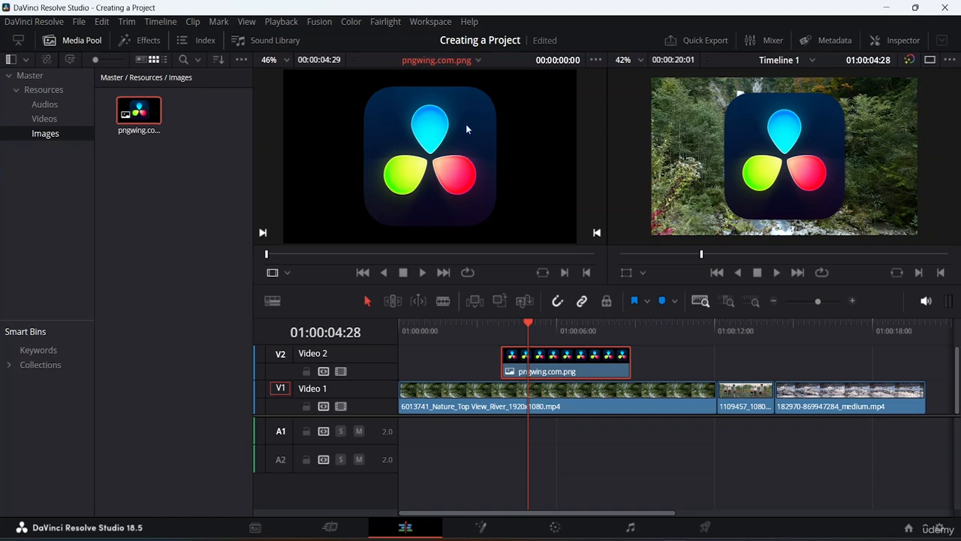
left_click(211, 215)
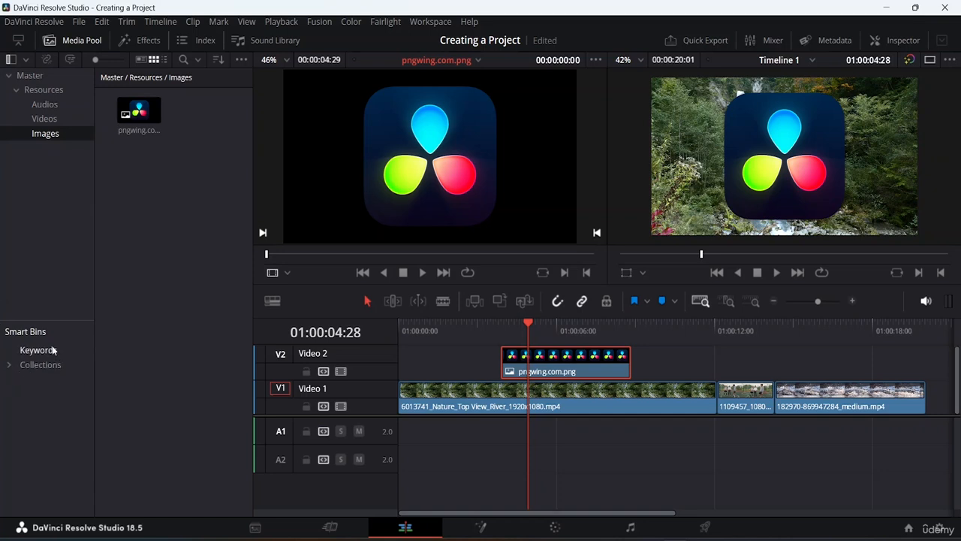
left_click(75, 41)
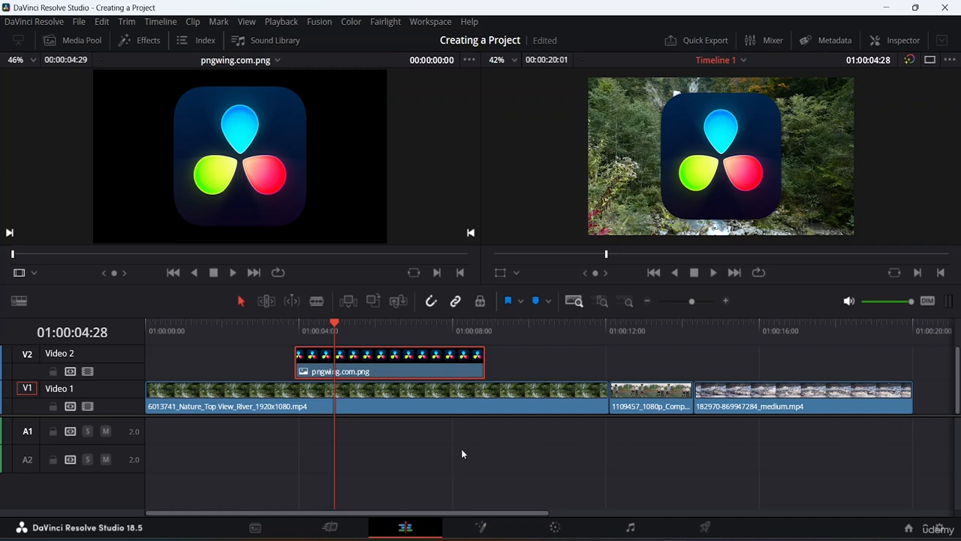
View the logo image in the source viewer at 100% (Actual Size), return it to Fit, and zoom it to 51%
mouse_move(398, 360)
left_click(33, 64)
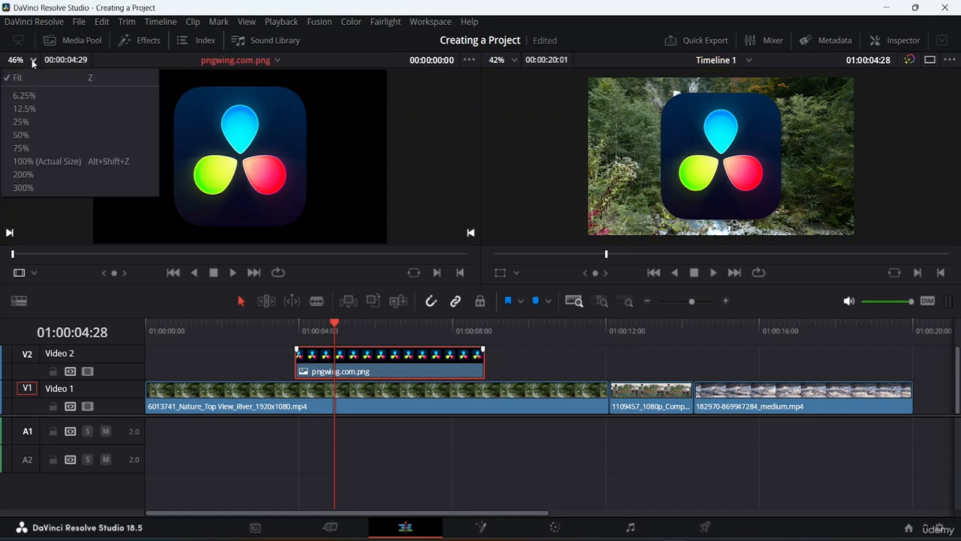
left_click(38, 161)
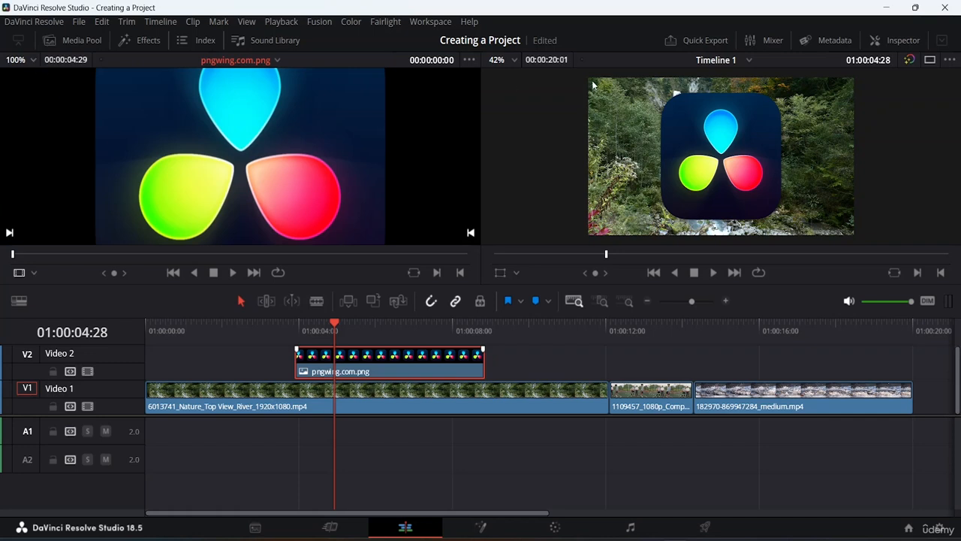
left_click(31, 62)
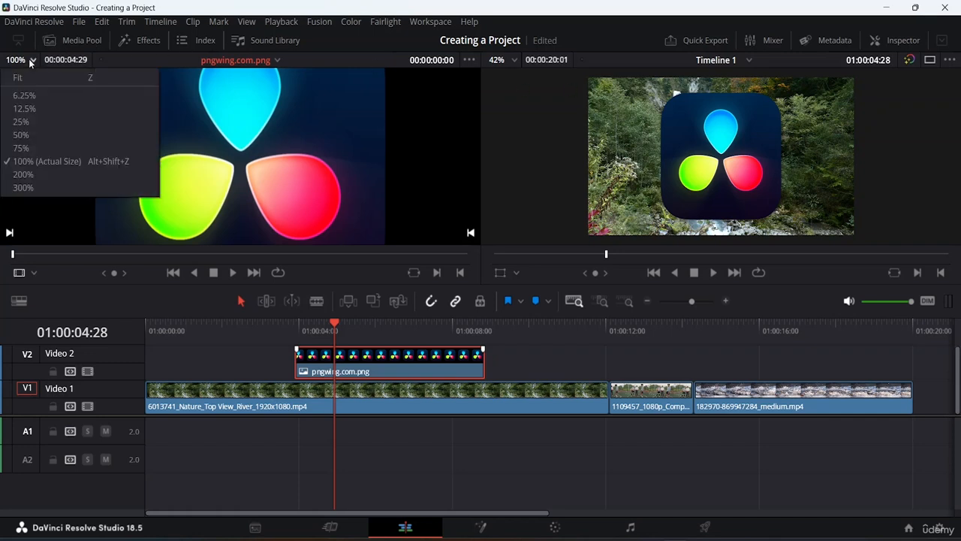
left_click(36, 76)
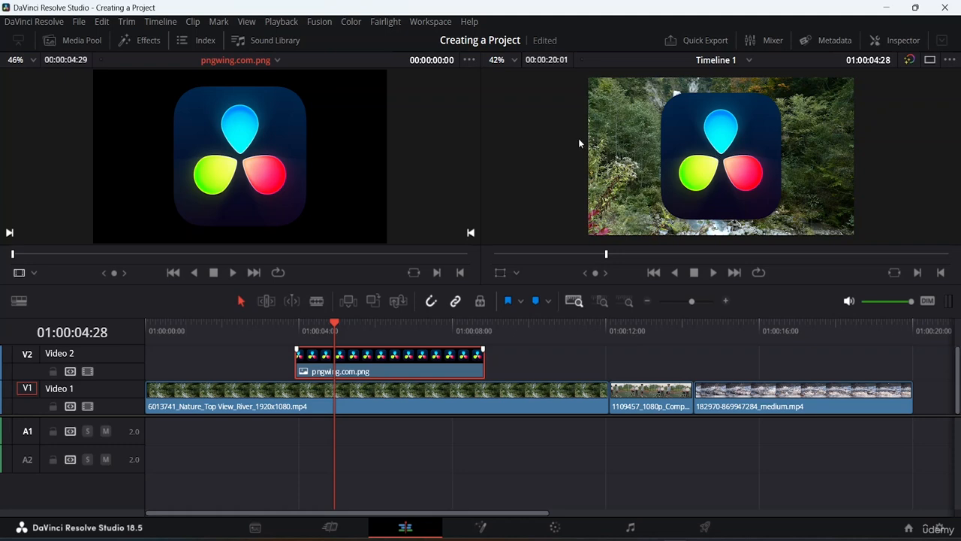
scroll(252, 159, "up", 5)
scroll(255, 150, "down", 4)
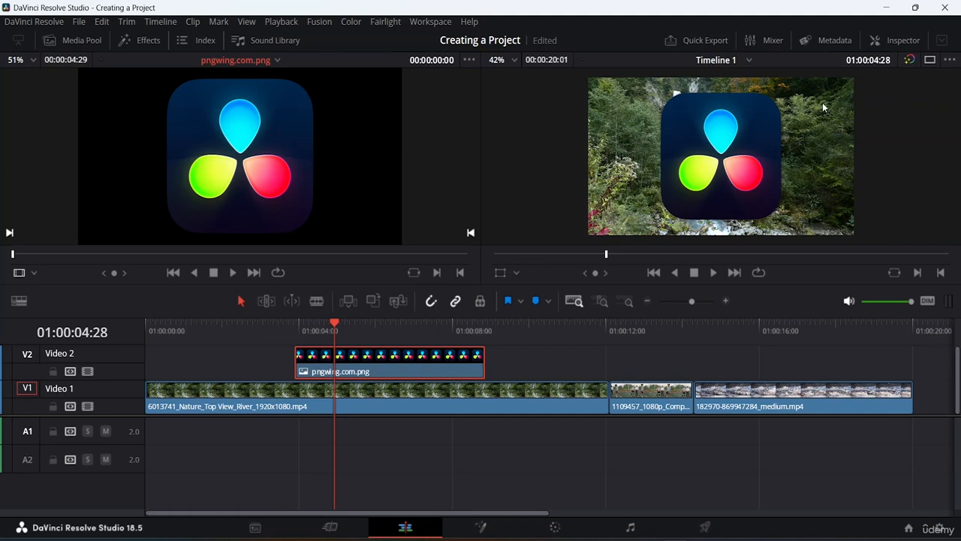
Move the playhead to 01:00:09:21 and open the river clip from Video 1 in the source viewer
key("Up")
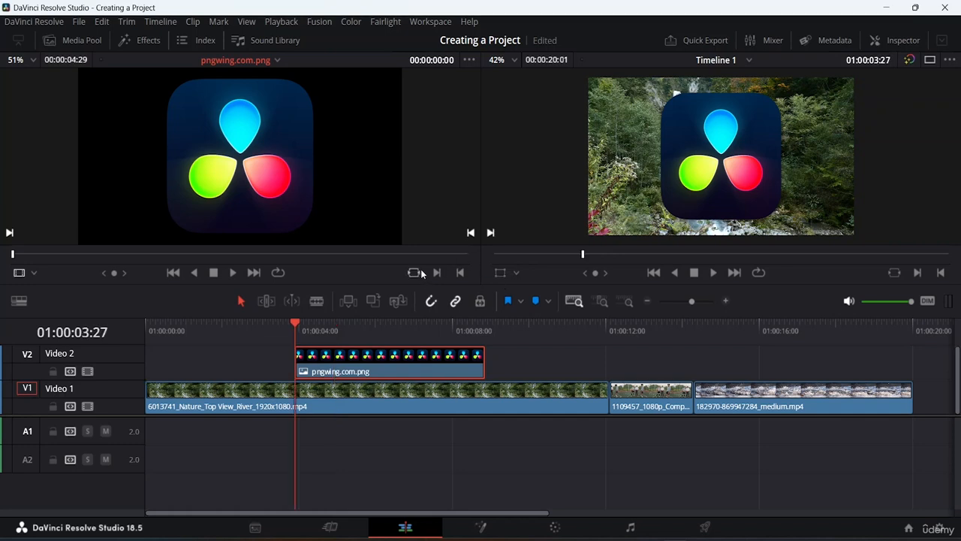
left_click_drag(293, 320, 516, 361)
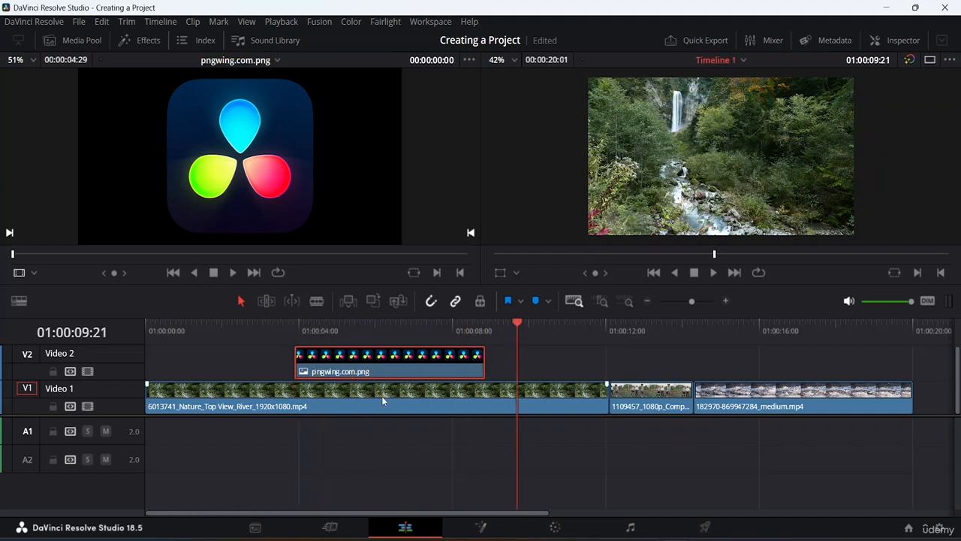
left_click(379, 399)
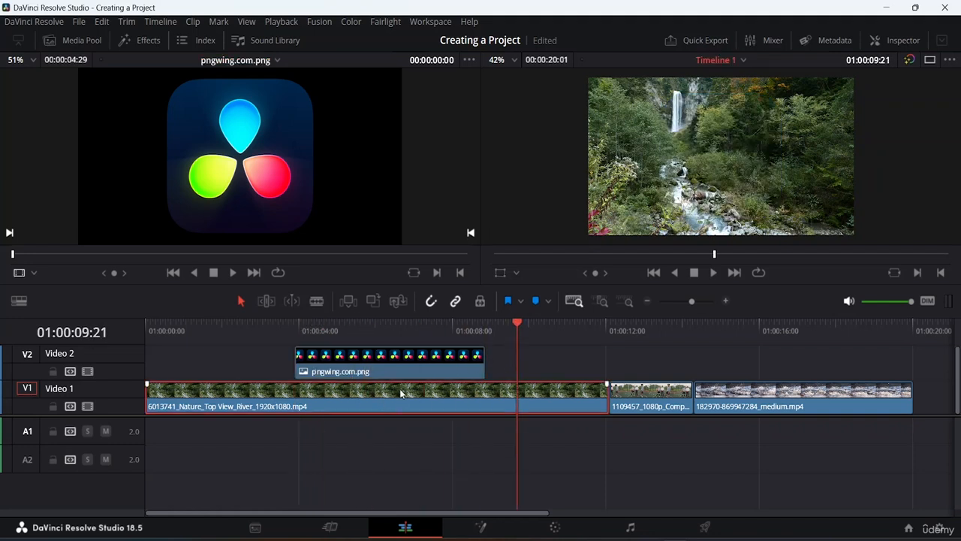
double_click(401, 392)
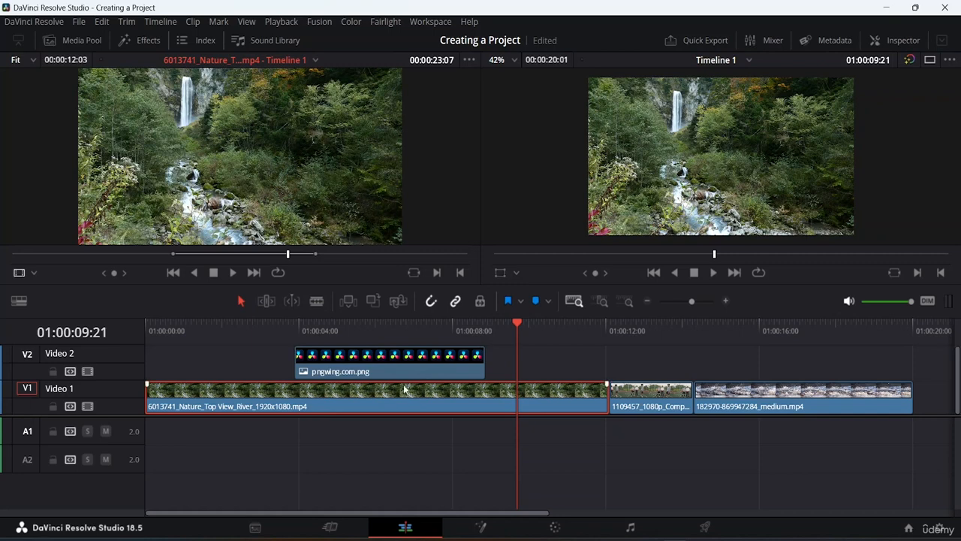
Match the timeline to the source viewer's frame and zoom the timeline out to show beyond 01:00:30:00
left_click(414, 273)
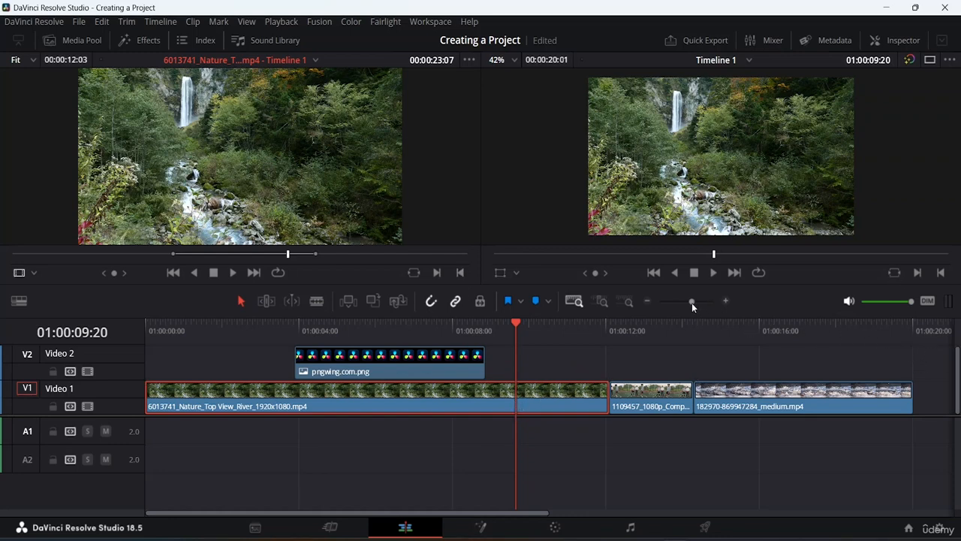
mouse_move(691, 303)
left_mouse_down()
mouse_move(672, 291)
mouse_move(692, 306)
left_mouse_up()
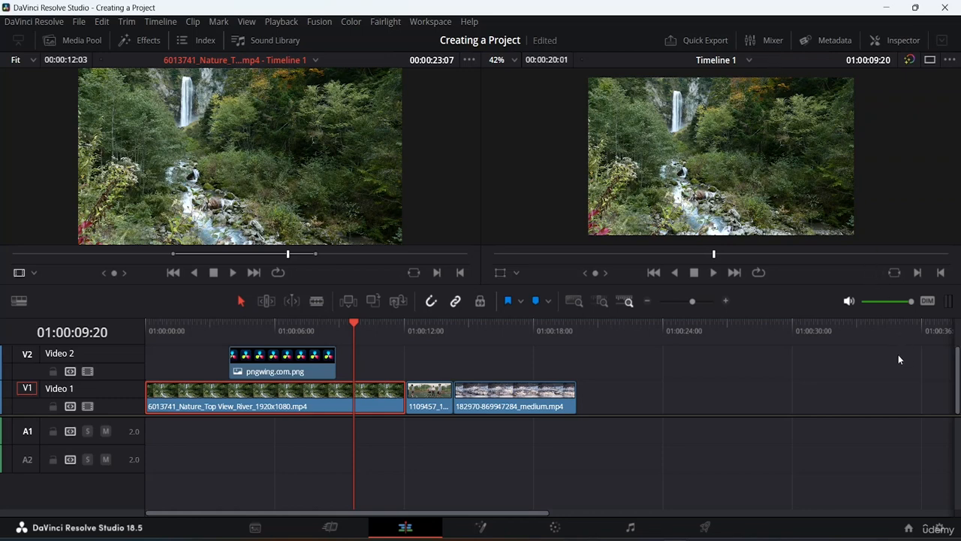
Show the audio Mixer, then mute and unmute the monitoring audio
left_click(772, 40)
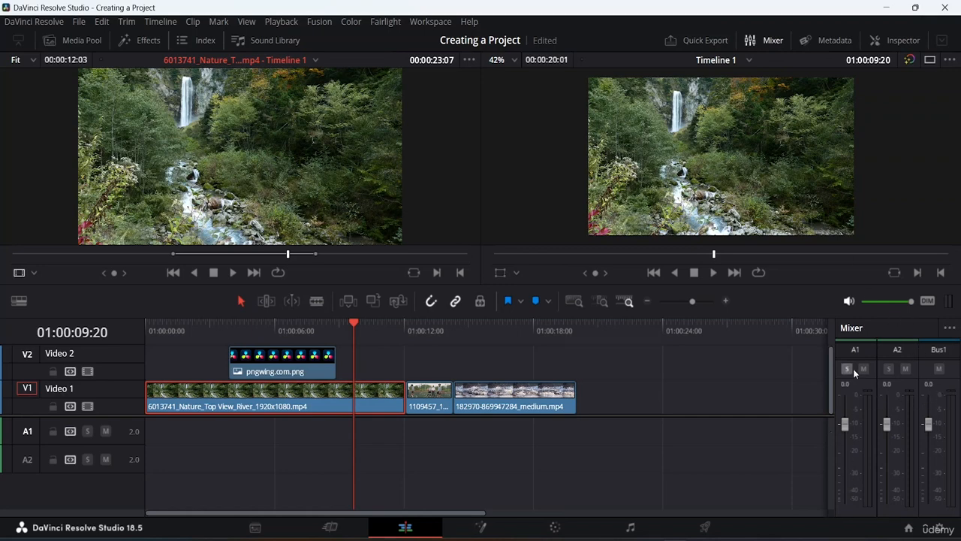
left_click(851, 301)
left_click(850, 302)
Move the playhead to 01:00:11:04 and examine the clip details in the metadata of the basketball players clip on Video 1
left_click_drag(596, 275, 623, 275)
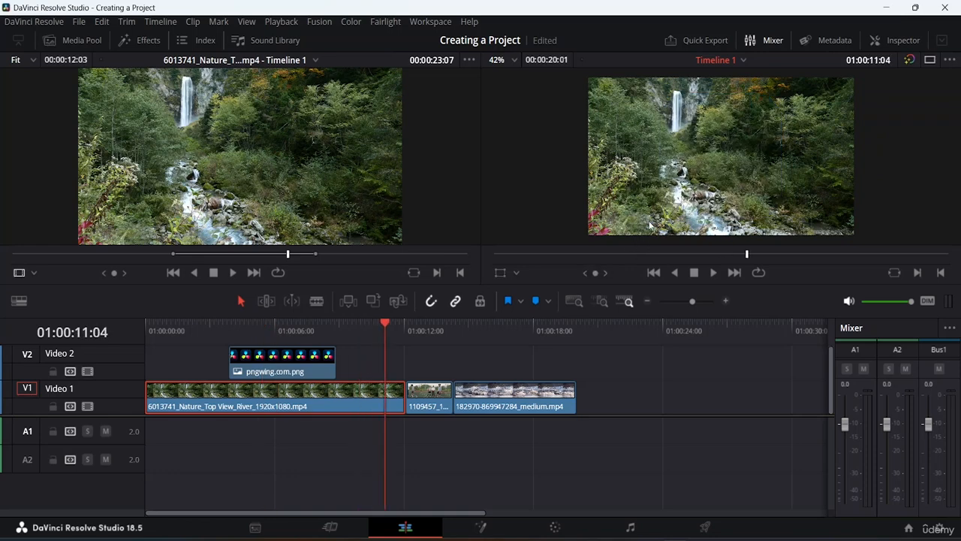
left_click(430, 397)
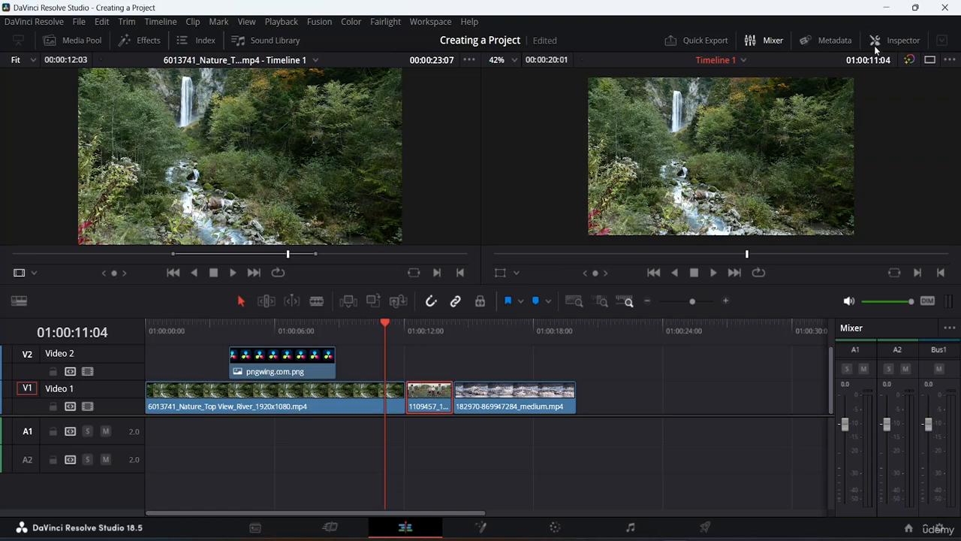
left_click(826, 42)
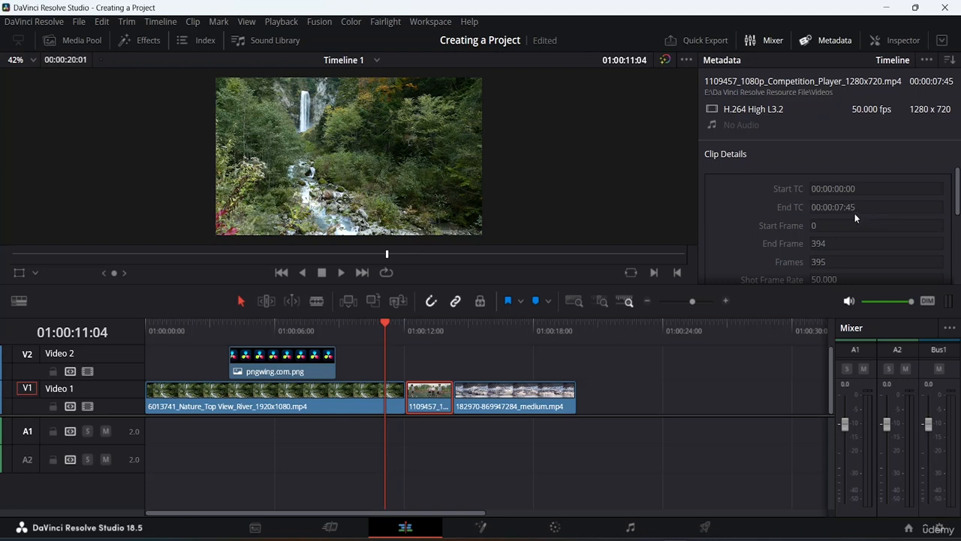
scroll(855, 245, "down", 3)
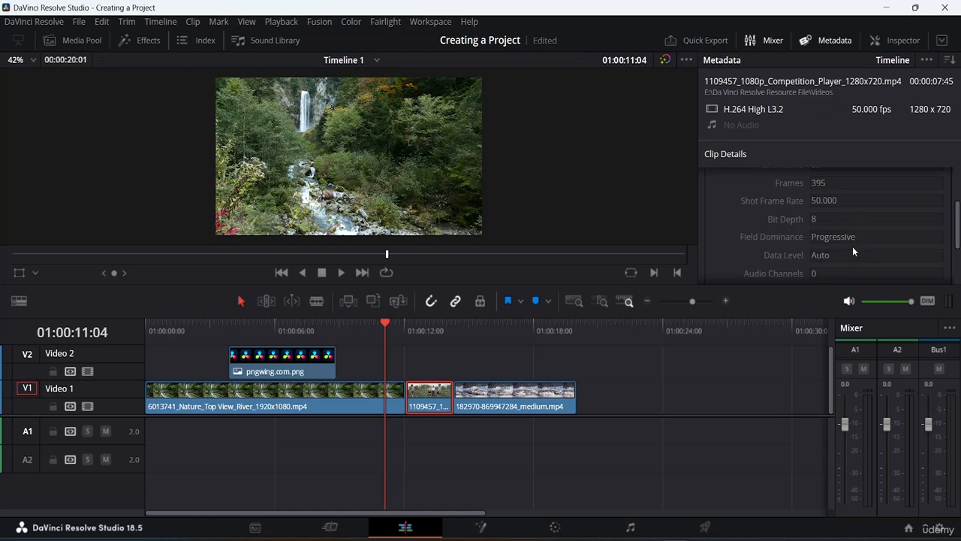
scroll(859, 235, "up", 3)
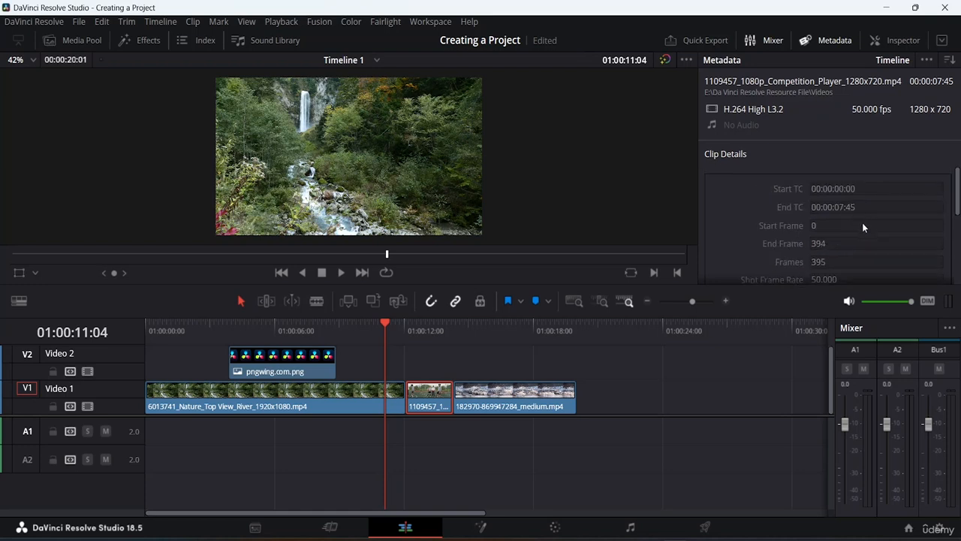
left_click(843, 42)
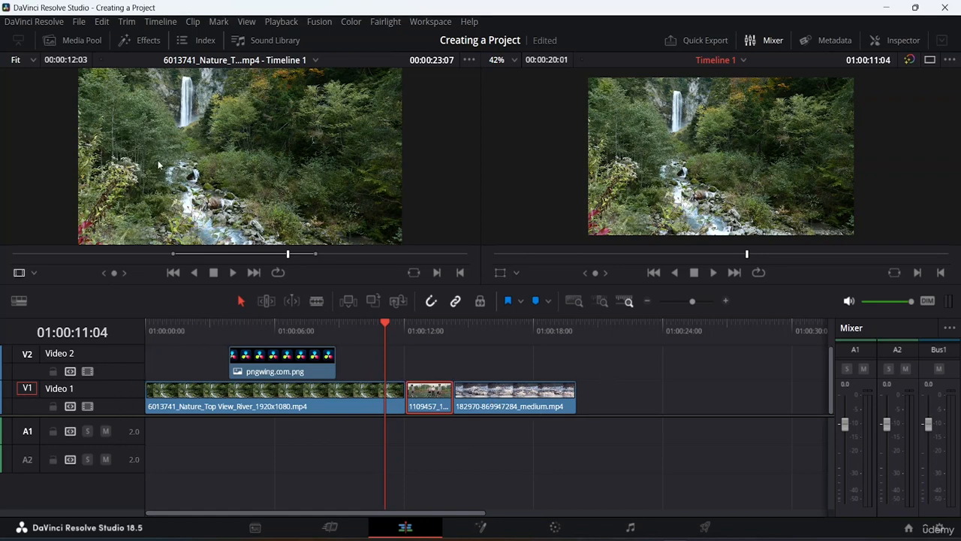
Browse the Titles in the Effects library, select Left Lower Third, and return the playhead to 01:00:00:00
left_click(149, 42)
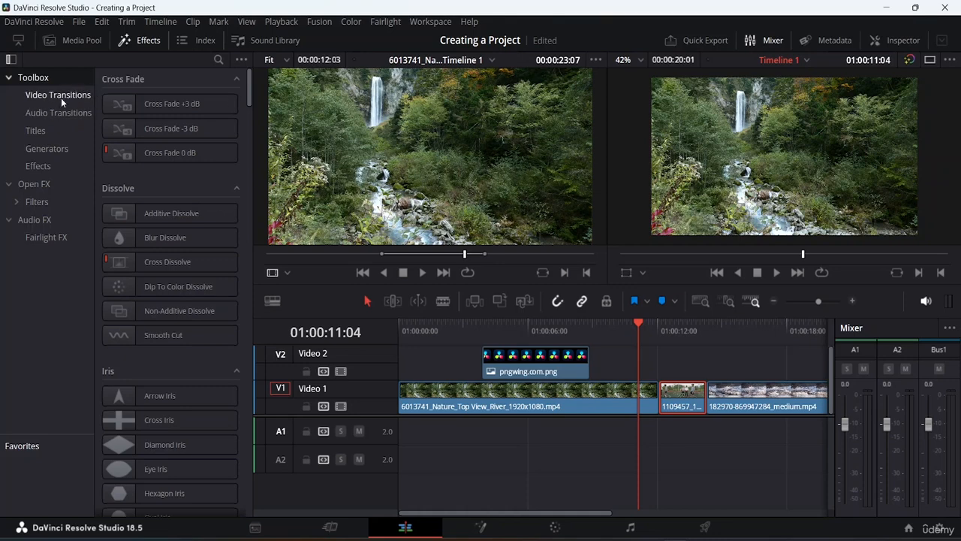
key("End")
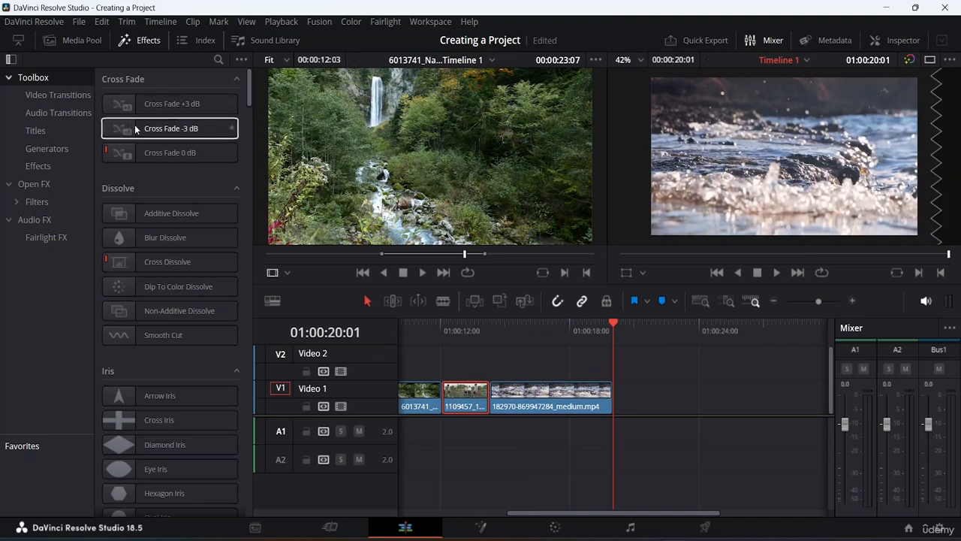
left_click(45, 132)
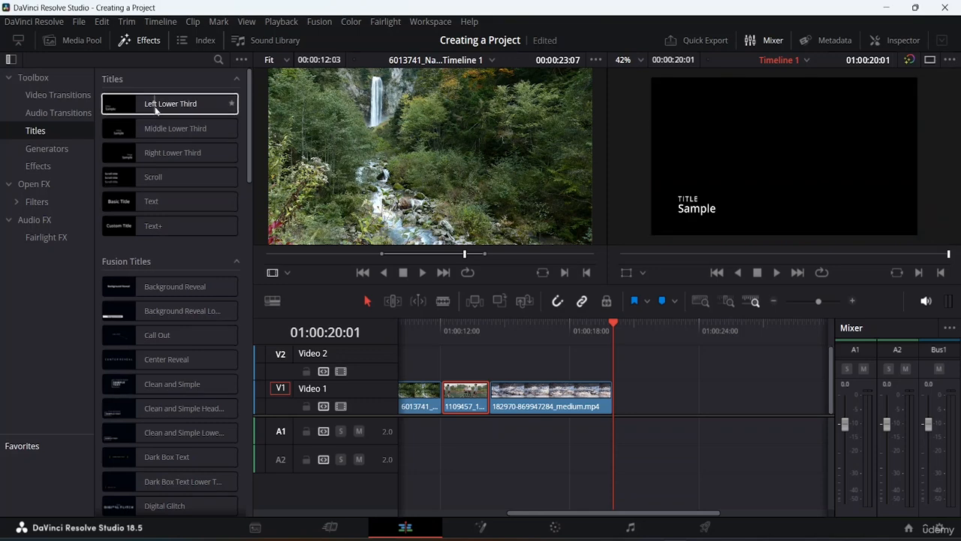
left_click(156, 110)
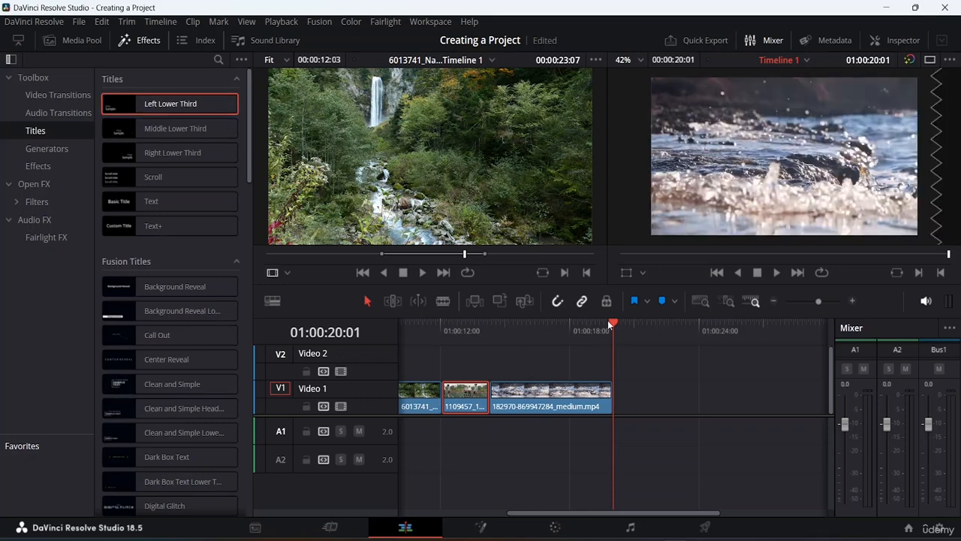
left_click_drag(610, 324, 251, 296)
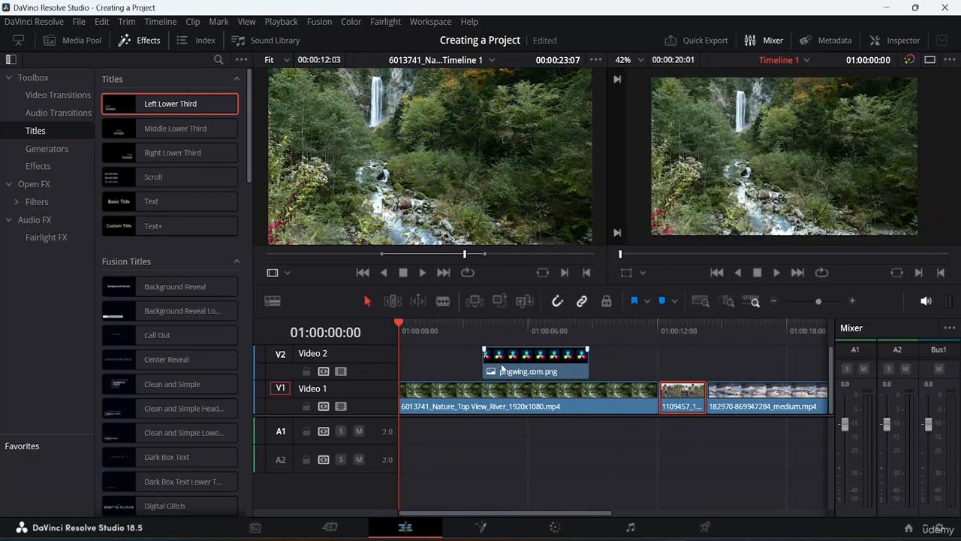
Preview the Middle Lower Third title, look through the Right Lower Third, Background Reveal and Scroll titles, and hide the Effects library
left_click(188, 129)
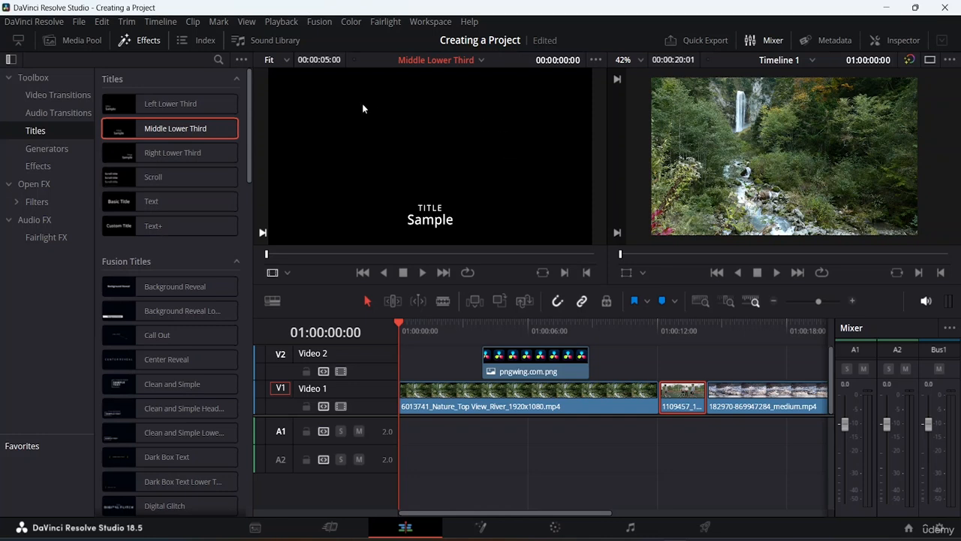
left_click(196, 154)
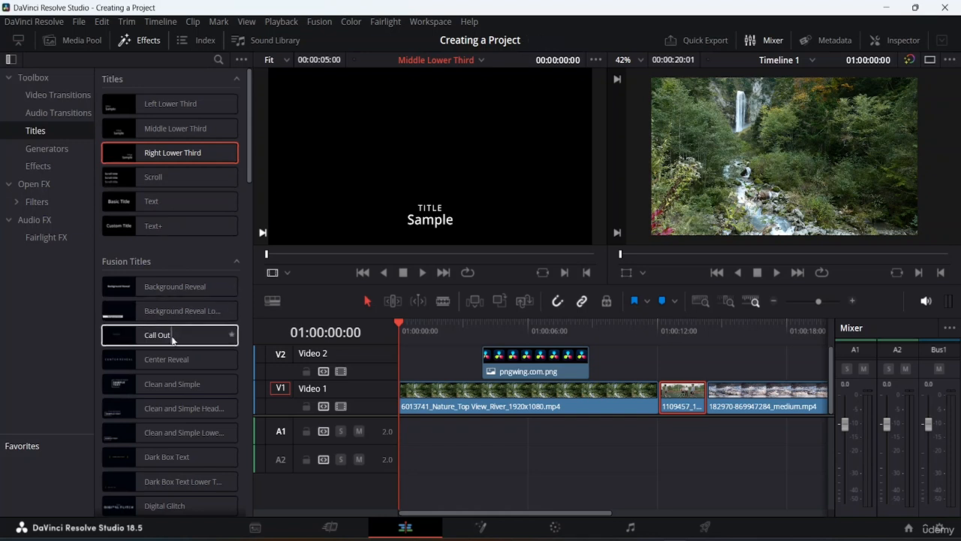
left_click(175, 286)
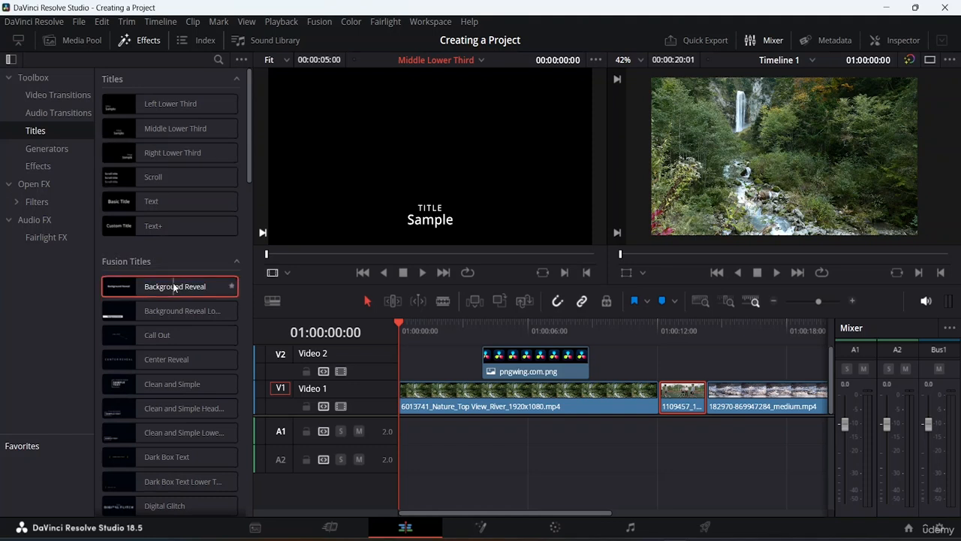
left_click(177, 173)
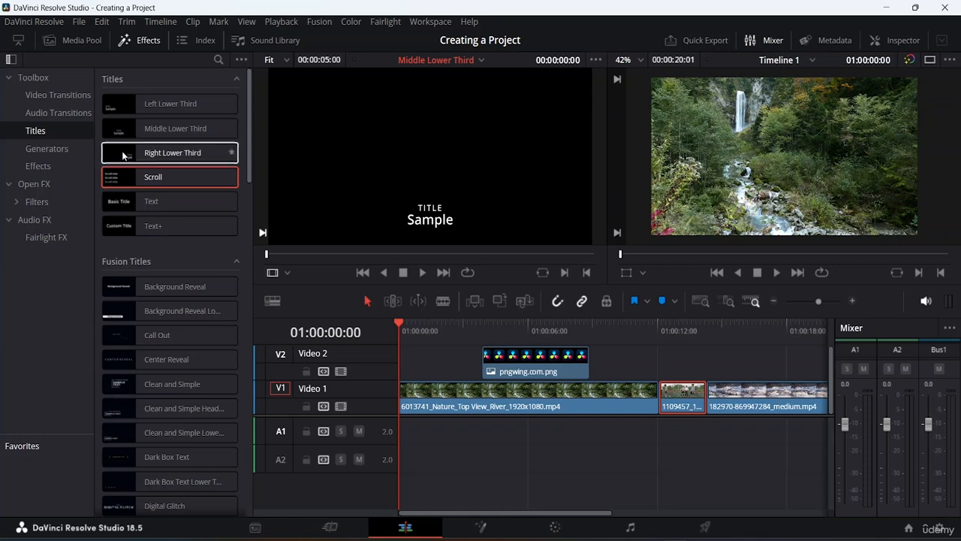
left_click(145, 41)
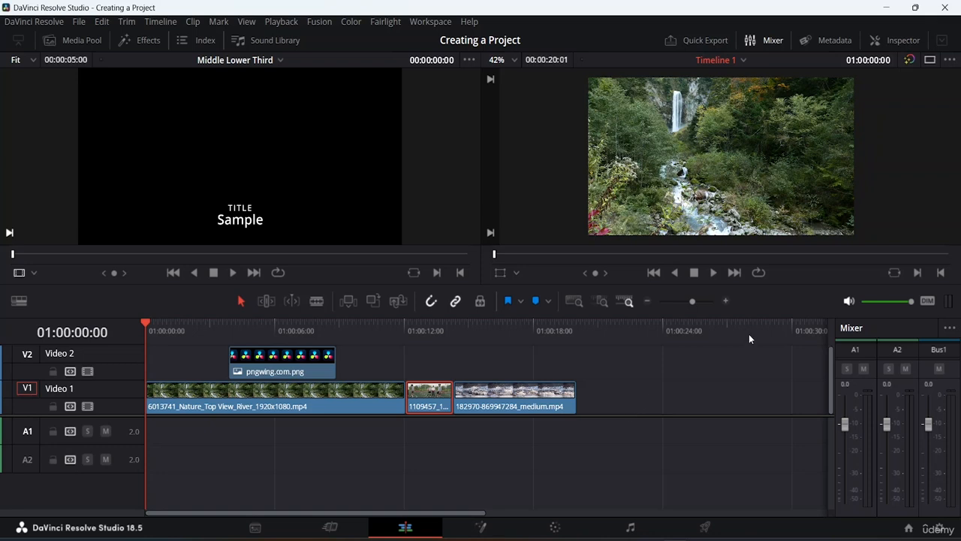
Switch to single viewer mode, scrub the timeline back to 01:00:00:00, and restore the dual viewer layout
left_click(932, 60)
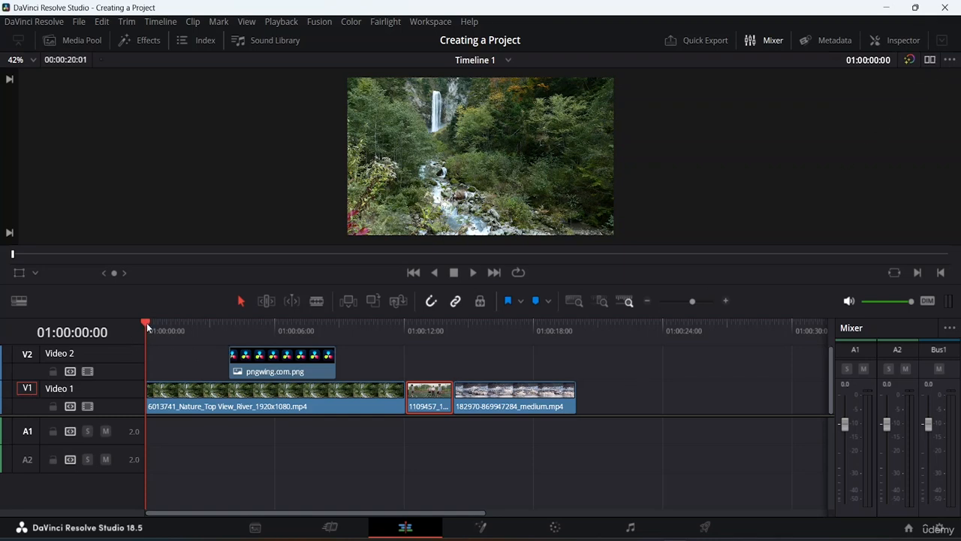
left_click_drag(146, 323, 2, 322)
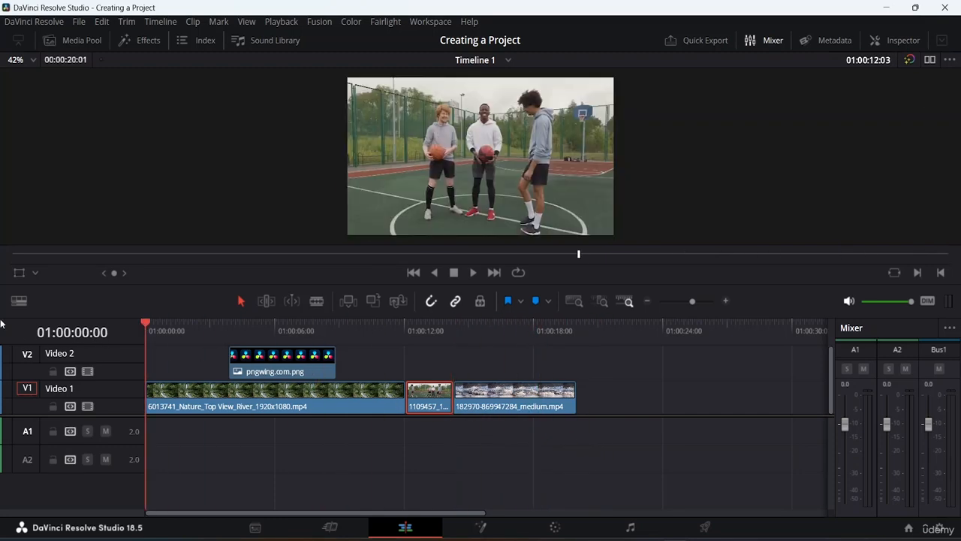
left_click(931, 61)
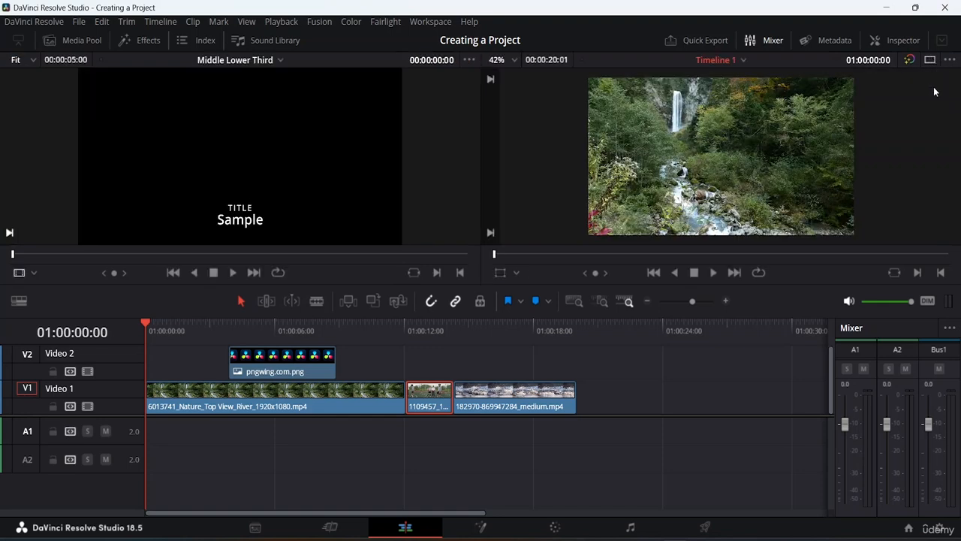
Switch the source viewer to pngwing.com.png and on to the clip 1109457_1080p_Competition_Player_1280x720.mp4
left_click(278, 60)
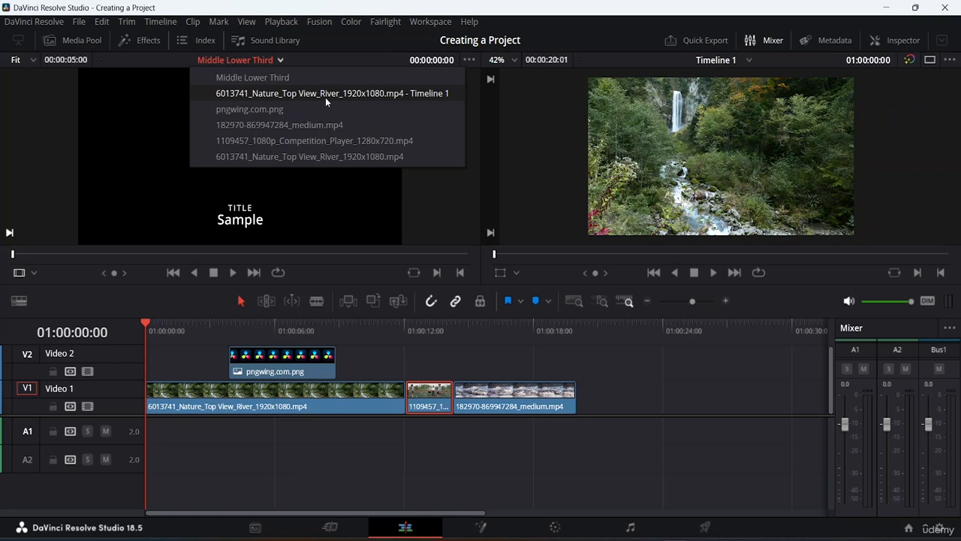
left_click(261, 109)
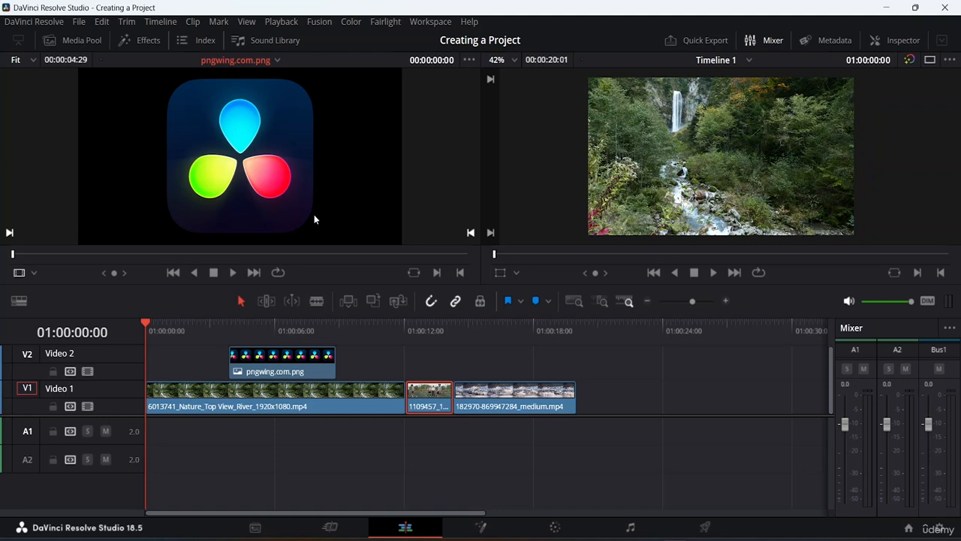
left_click(278, 60)
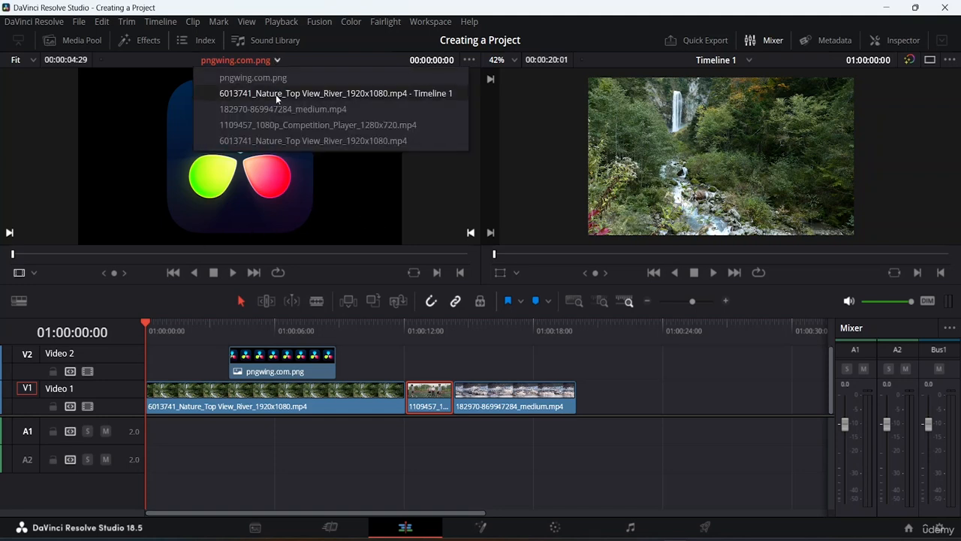
left_click(281, 125)
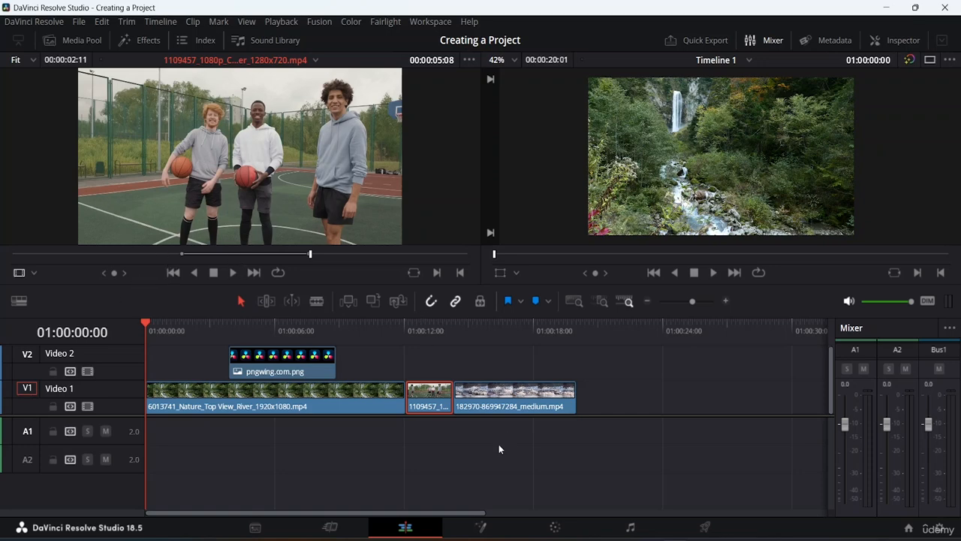
Make the timeline viewer active, move the playhead to 01:00:01:23, and hide the Mixer
left_click(491, 82)
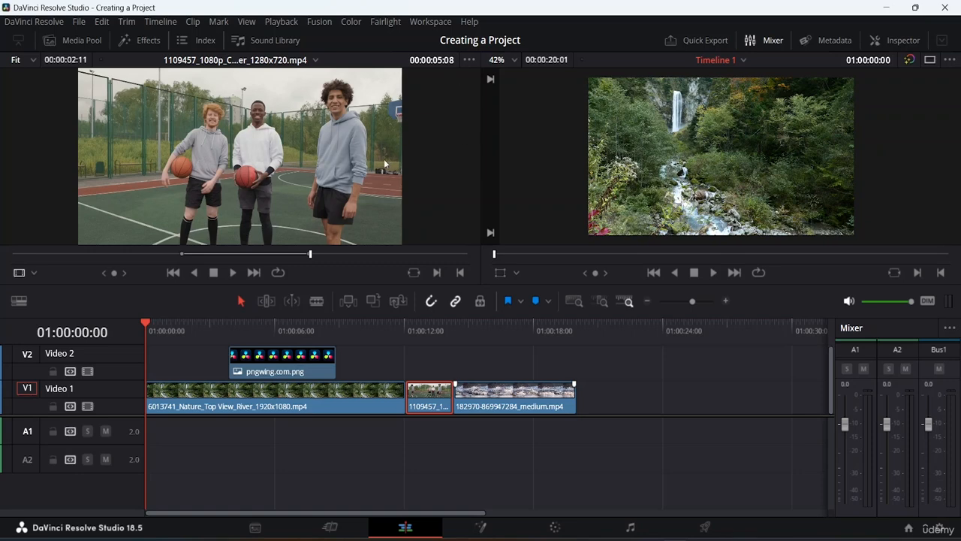
left_click_drag(145, 316, 184, 346)
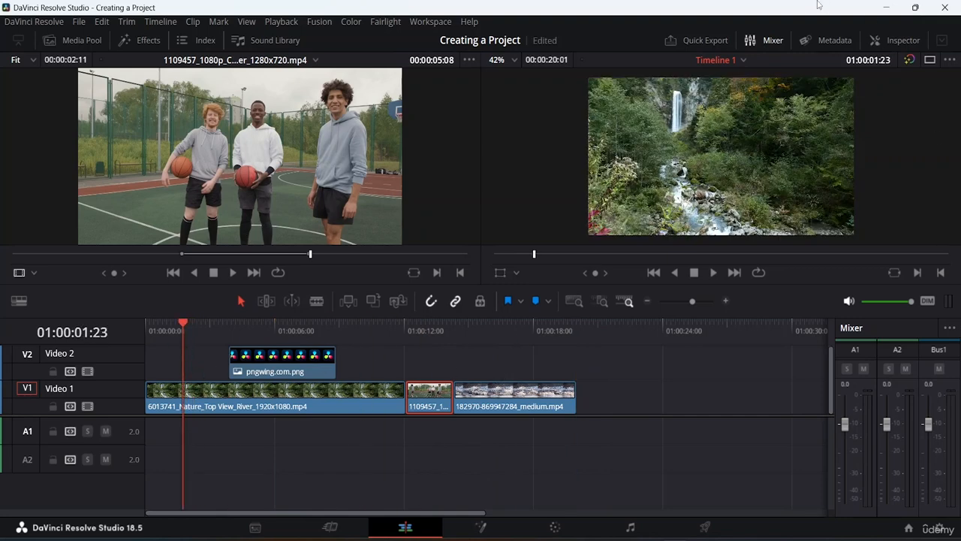
left_click(767, 41)
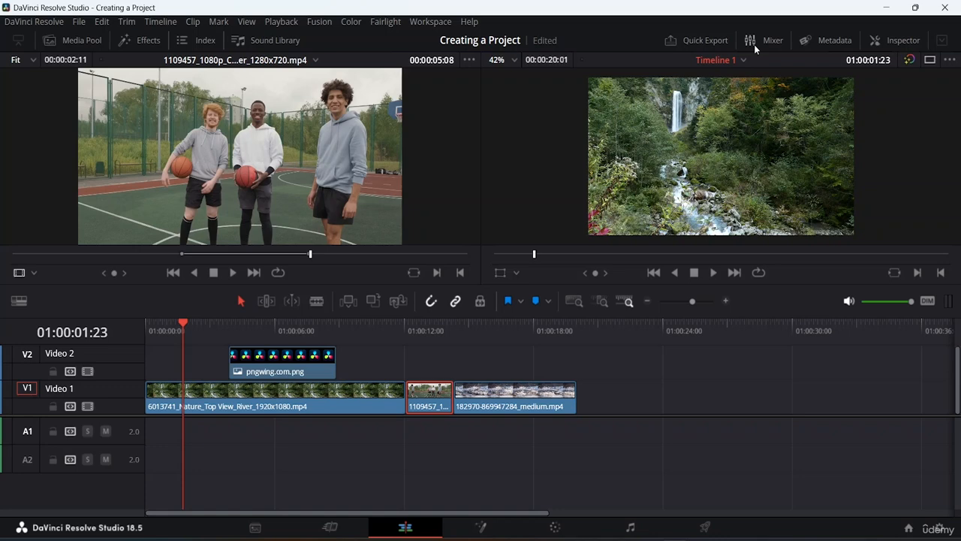